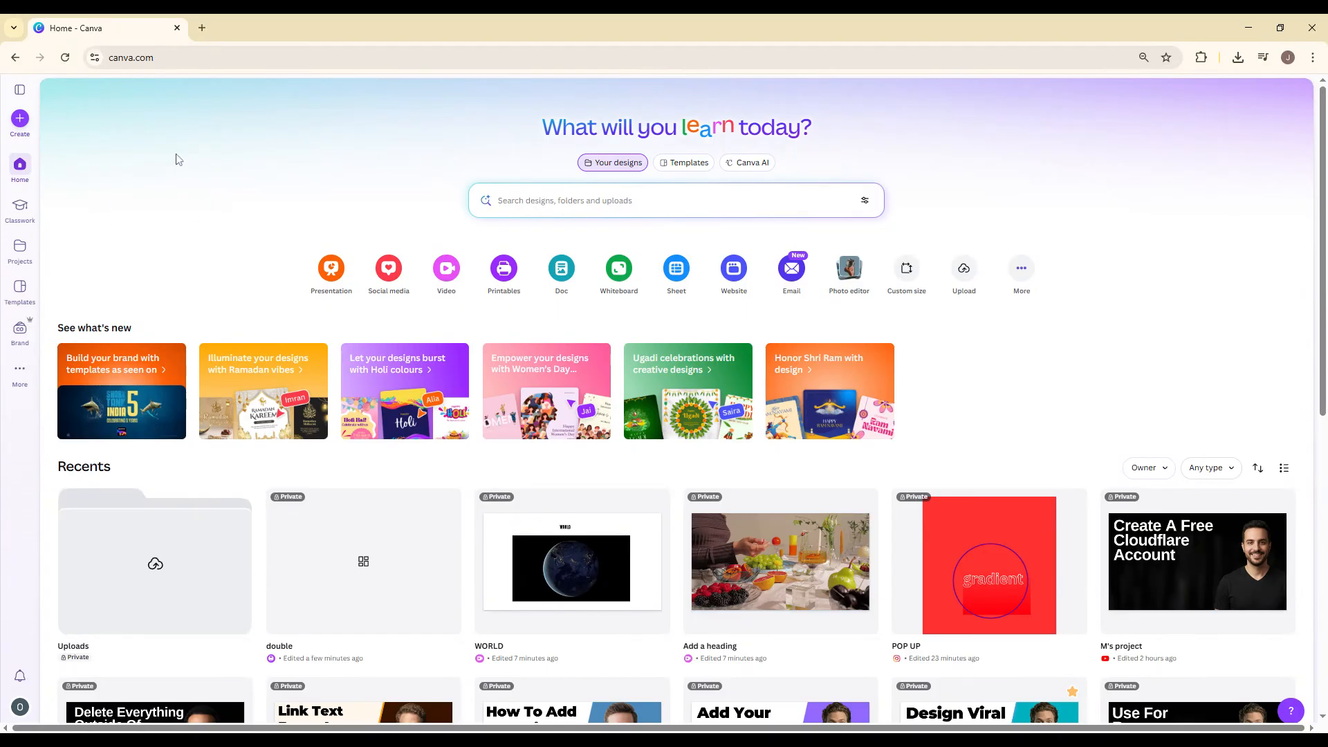
Create a blank Instagram Post (4:5) design and open its text options.
left_click(22, 121)
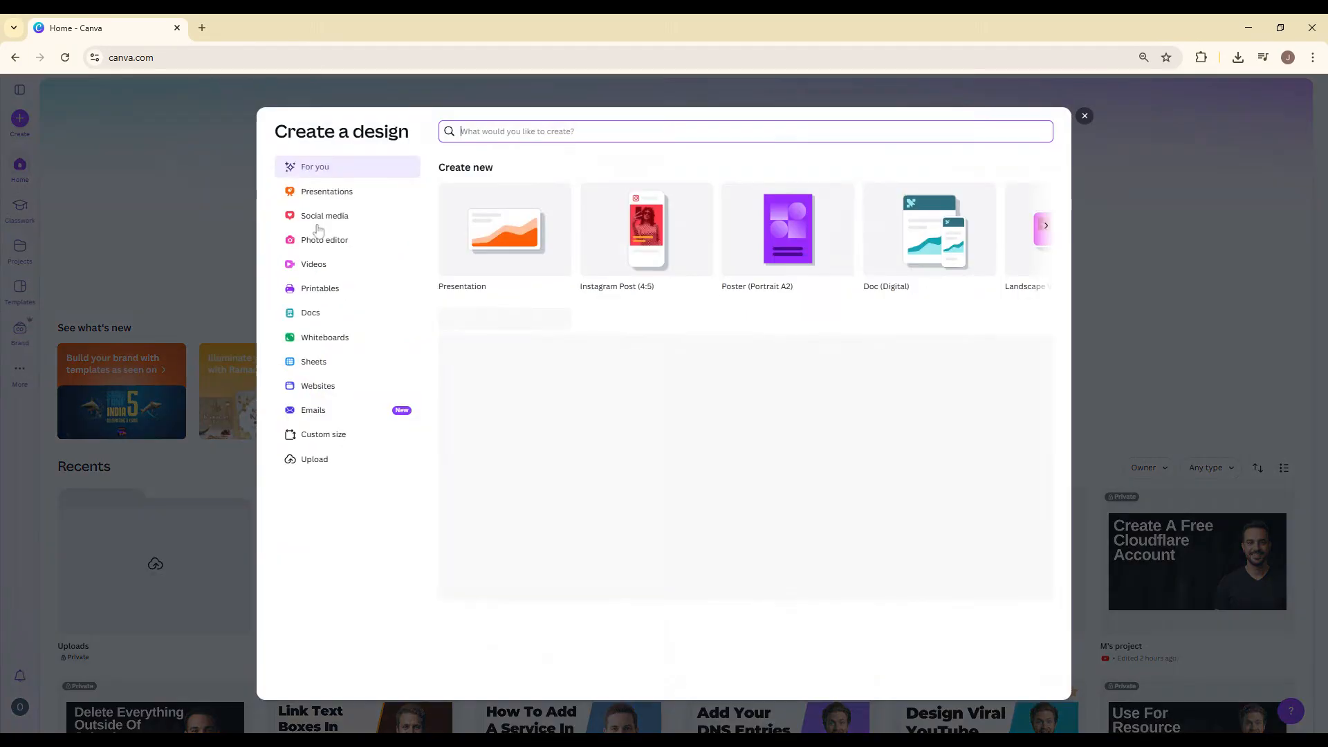
left_click(630, 270)
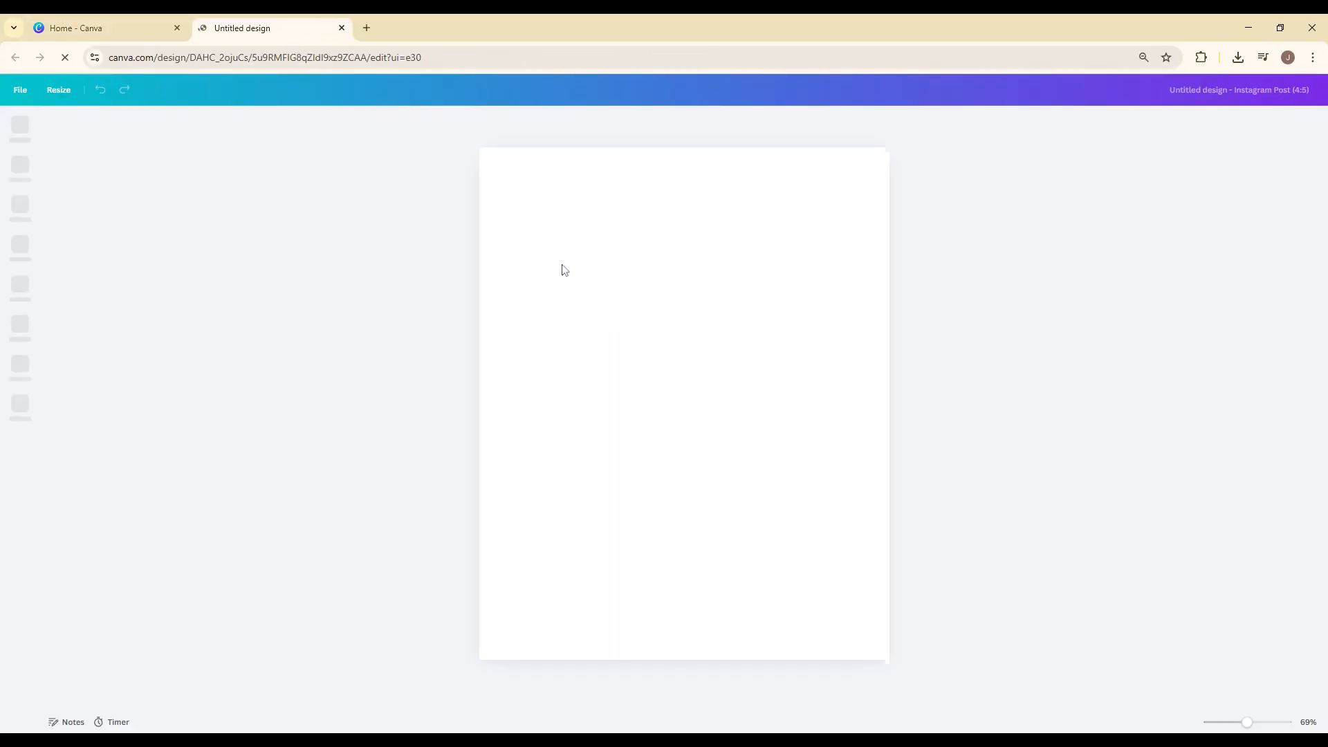
left_click(19, 208)
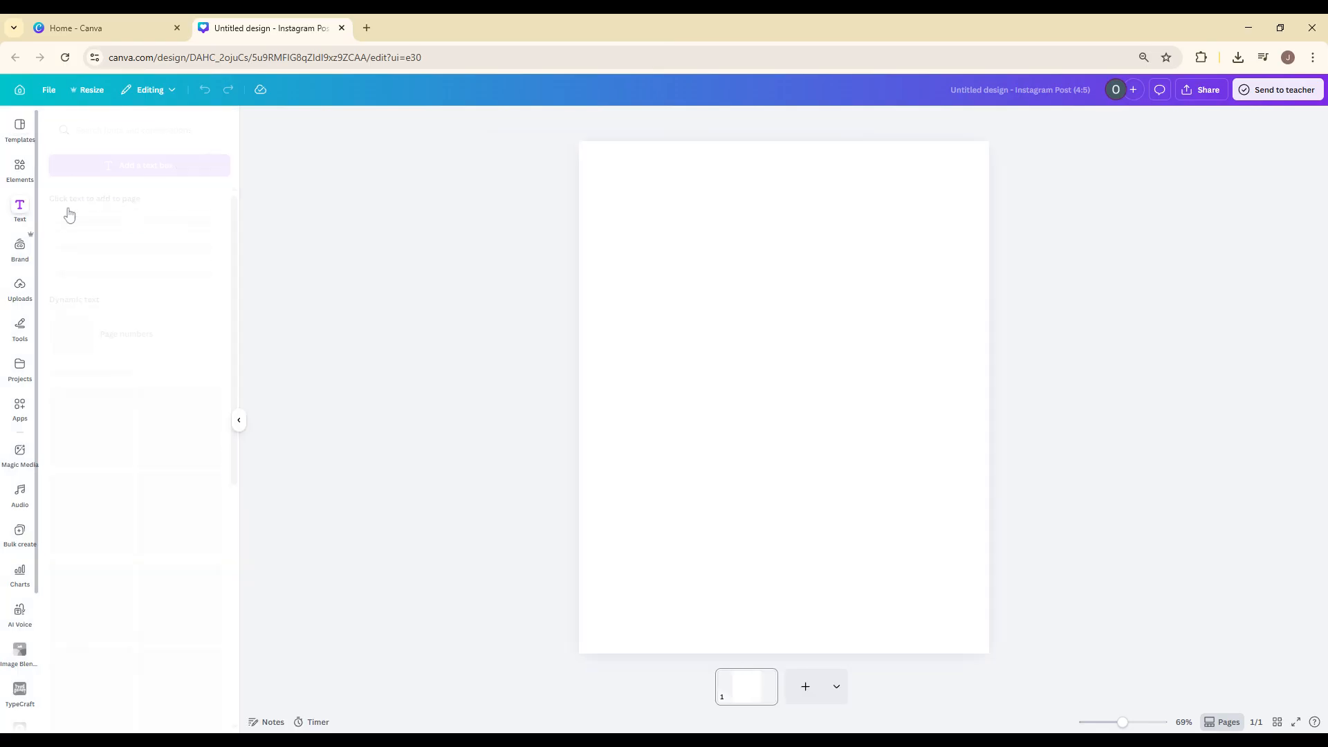
Add a heading to the blank page and replace its text with "COLORFUL".
left_click(173, 133)
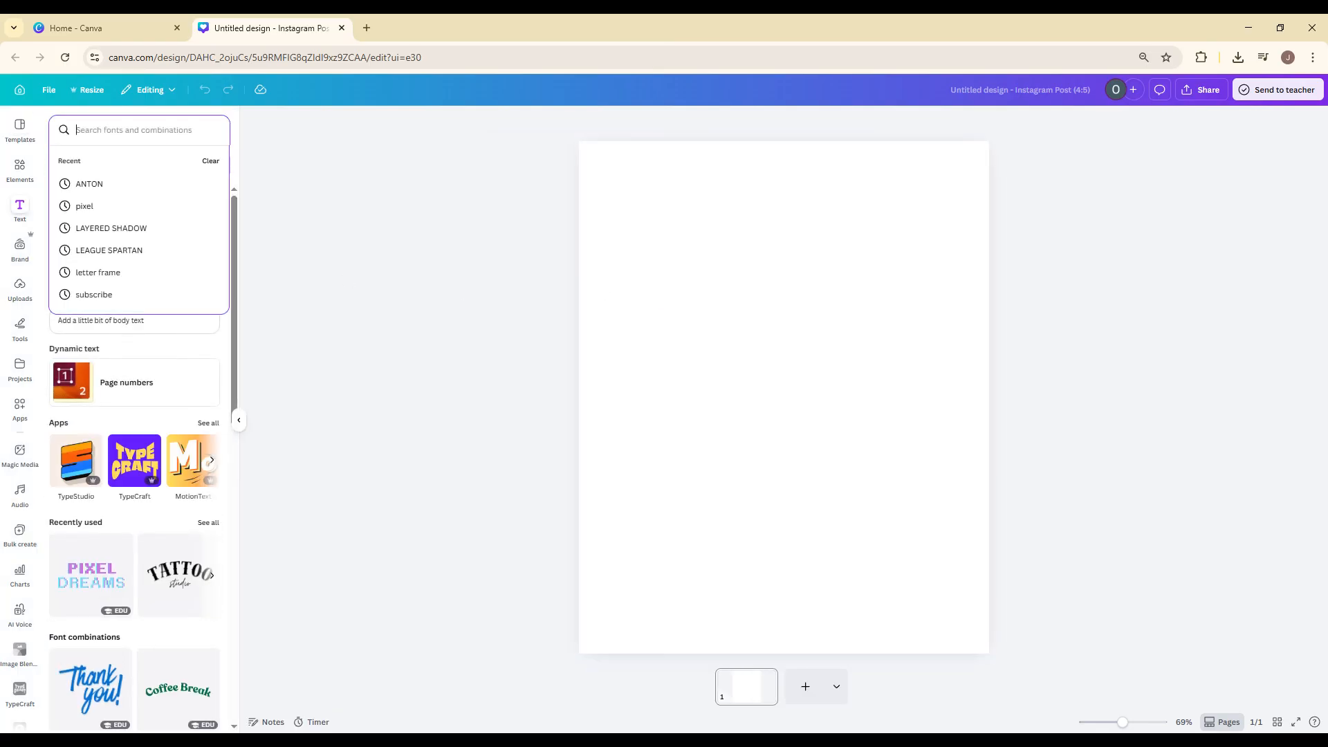
left_click(177, 134)
left_click(148, 249)
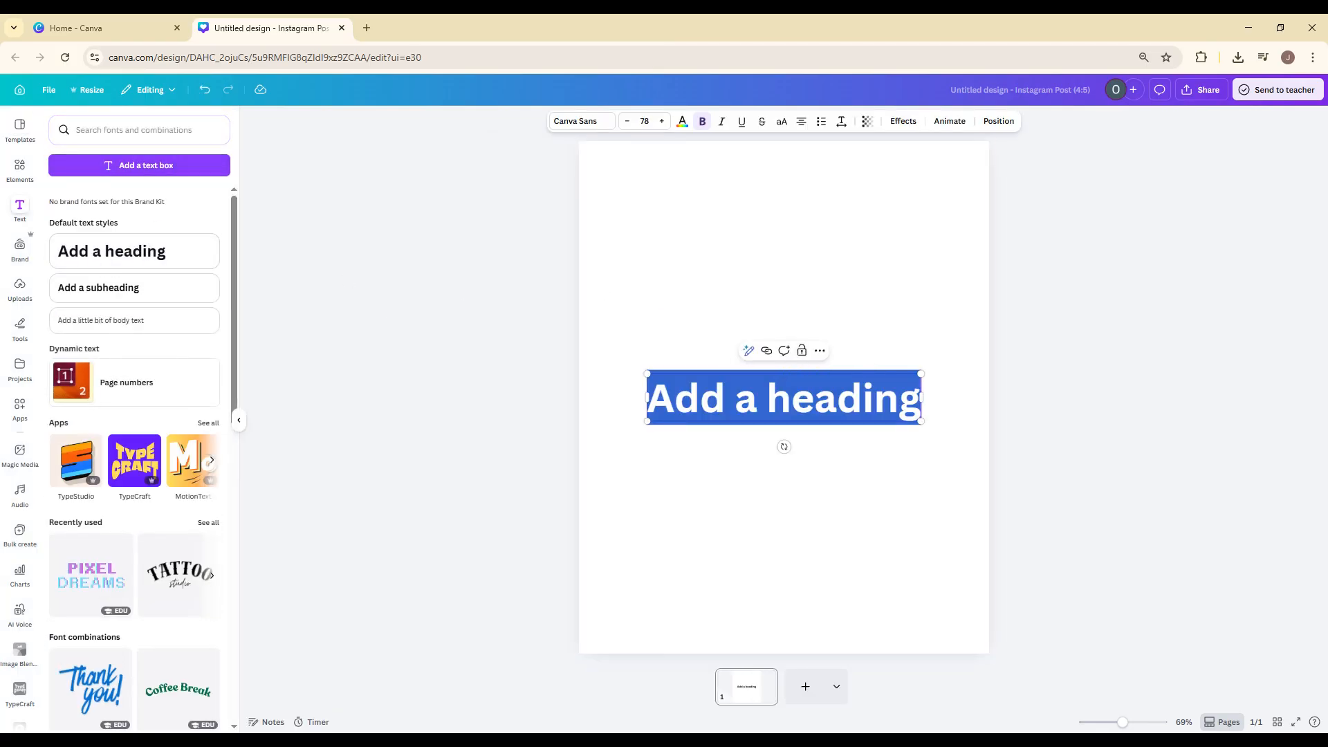
left_click(768, 396)
key("ctrl+a")
type("C")
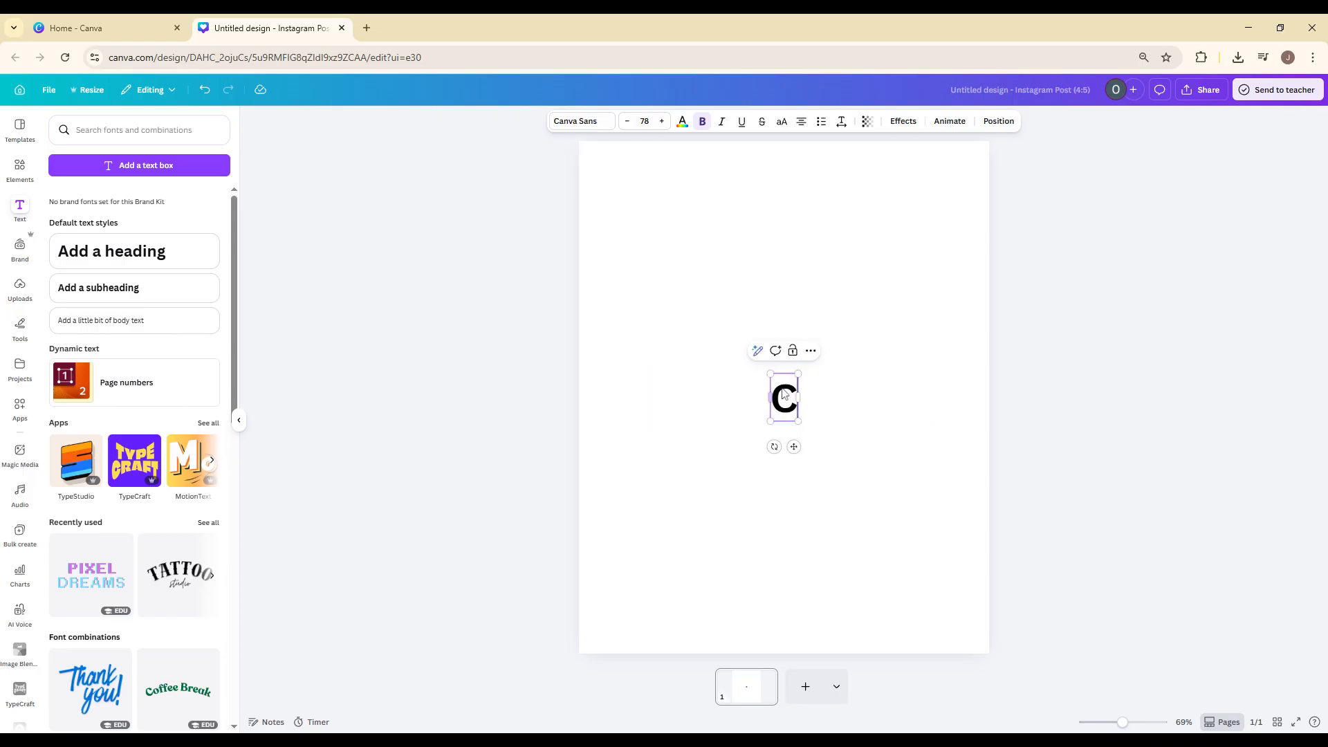
type("OLORFUL")
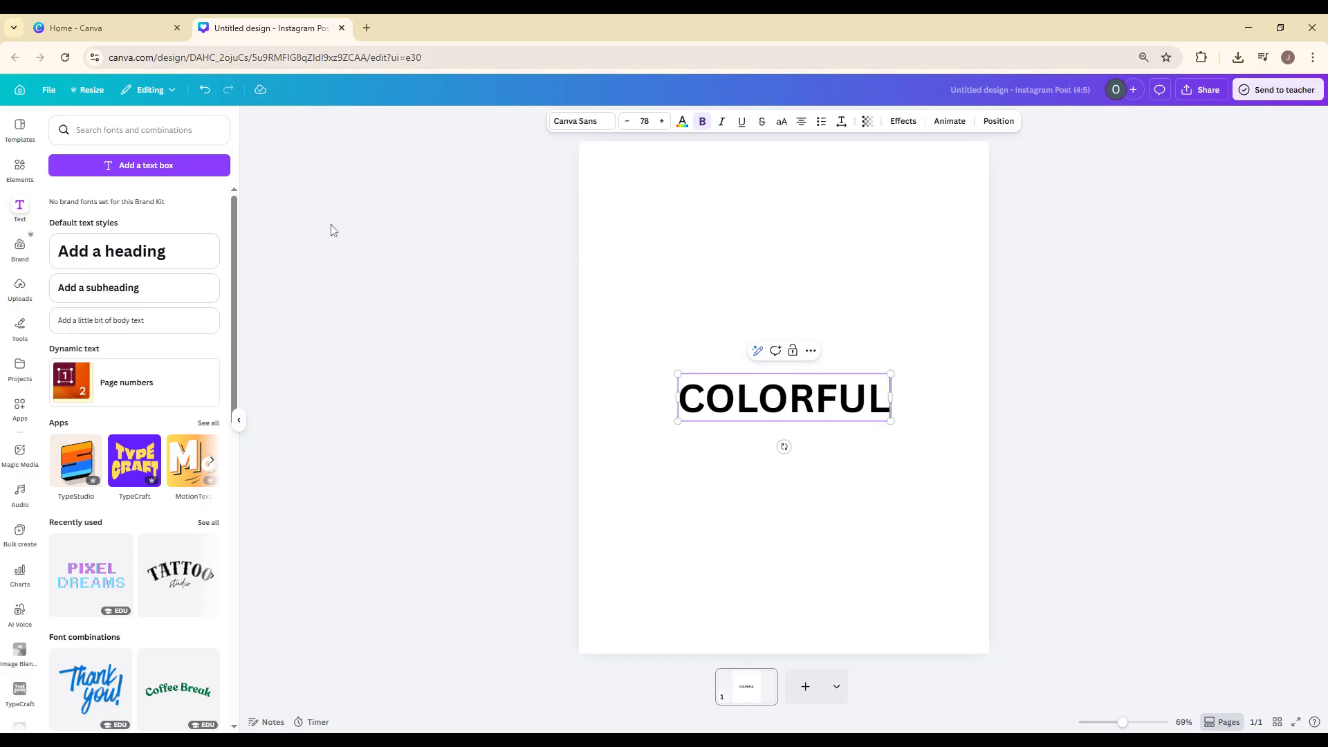
left_click(738, 313)
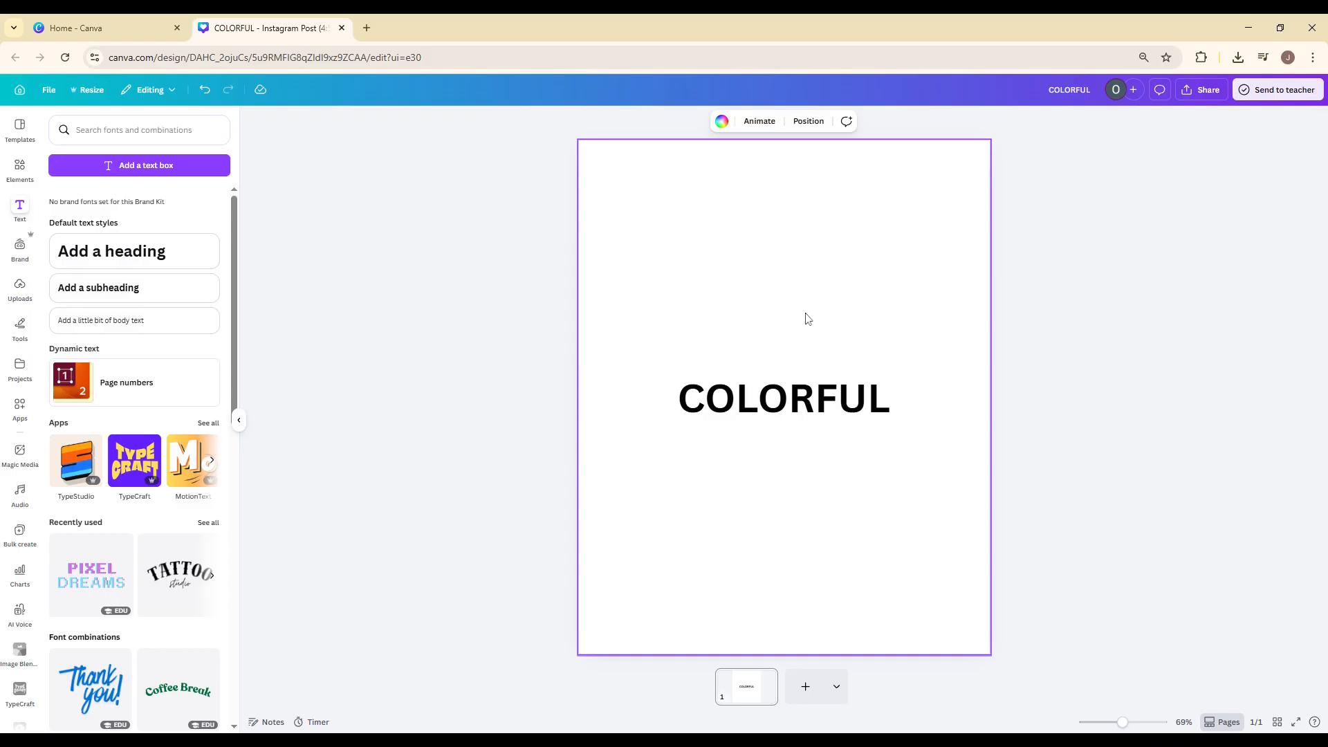
Open the TypeCraft app from the text effects of the COLORFUL heading.
left_click(809, 396)
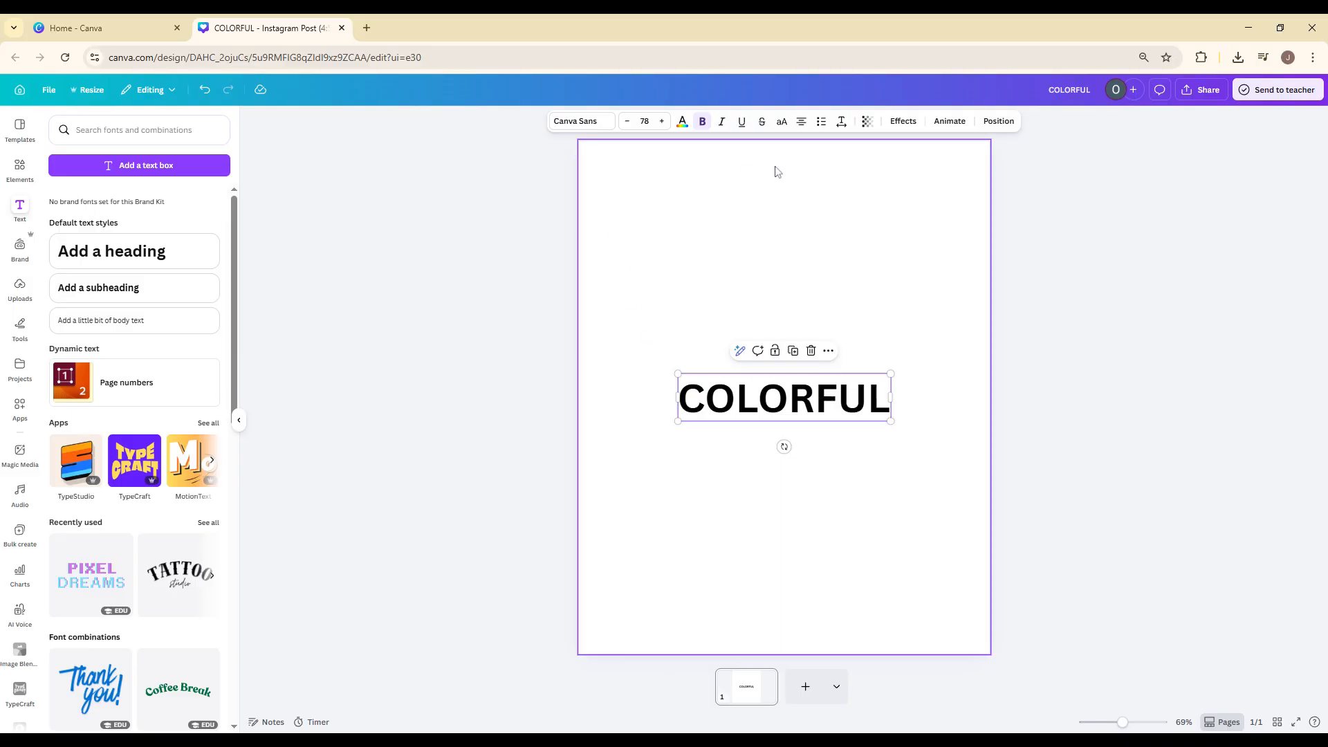
left_click(903, 123)
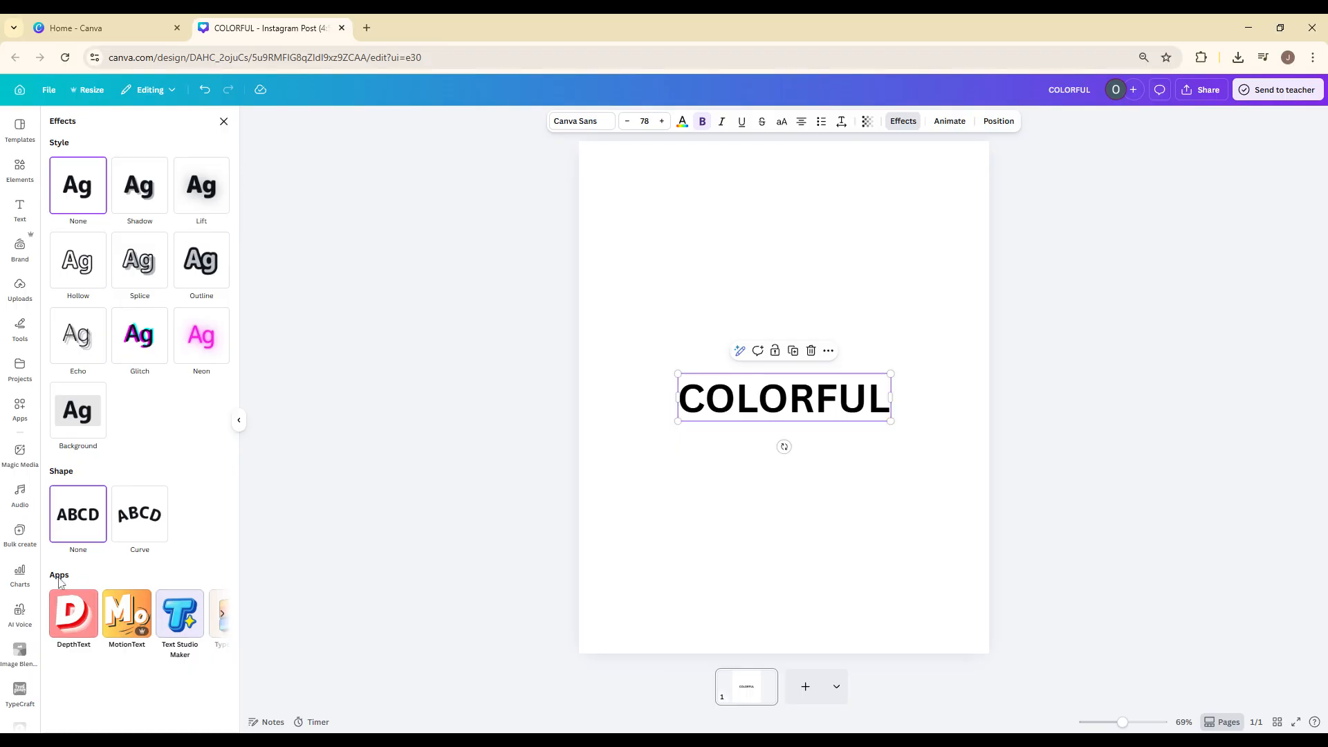
left_click(222, 613)
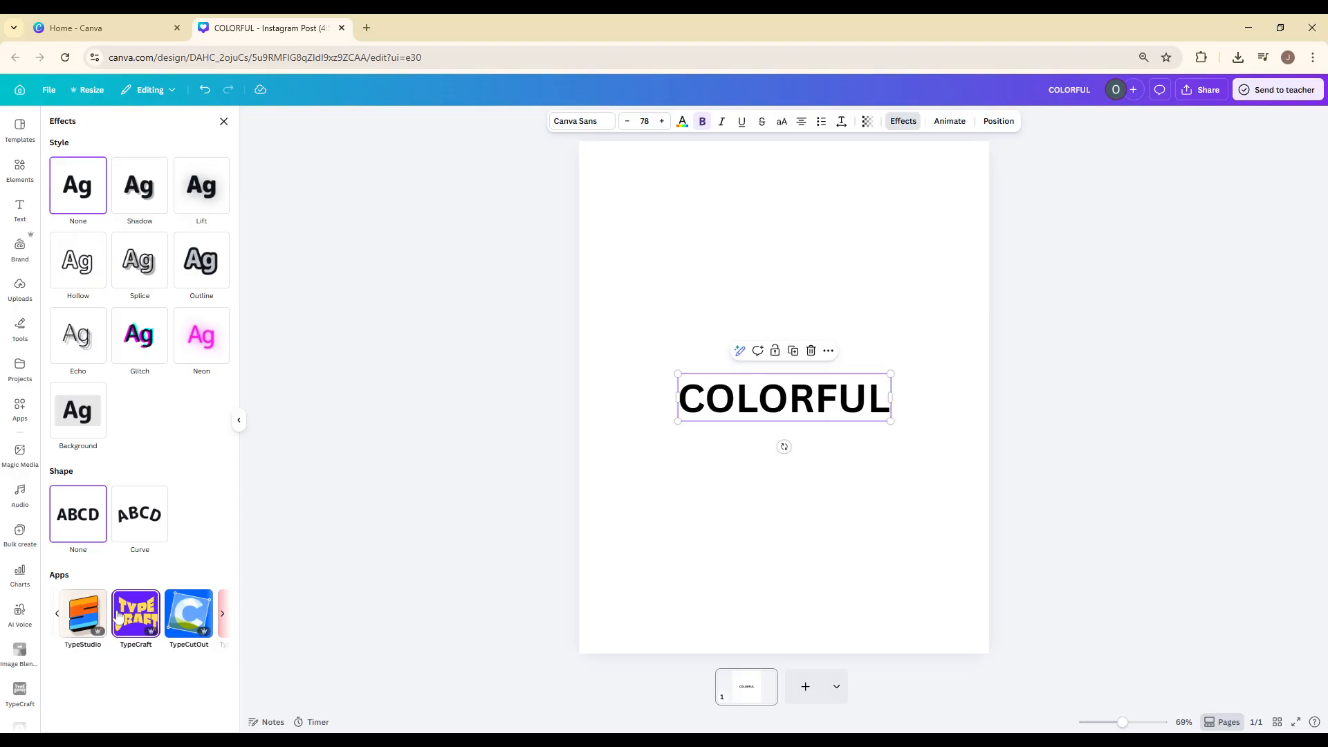
left_click(136, 614)
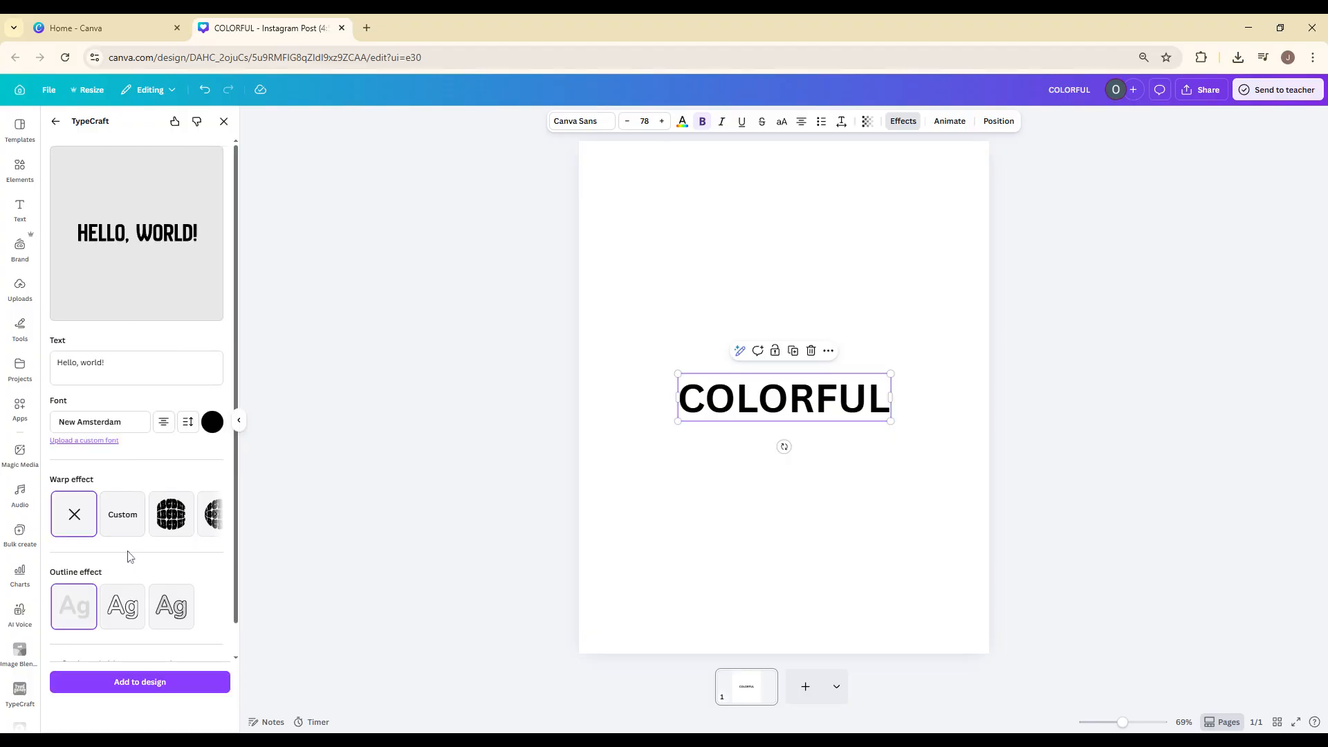
Replace the sample text in TypeCraft with "colorful".
left_click(104, 362)
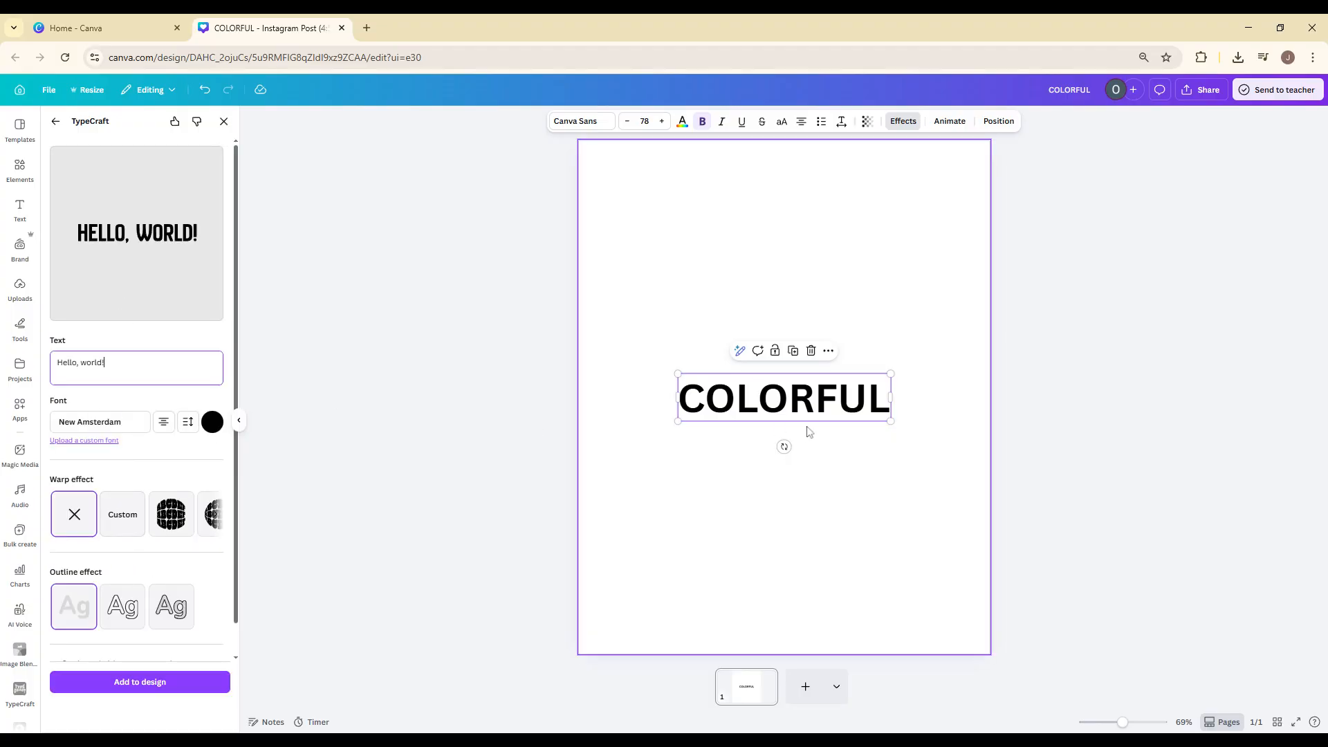
left_click(838, 412)
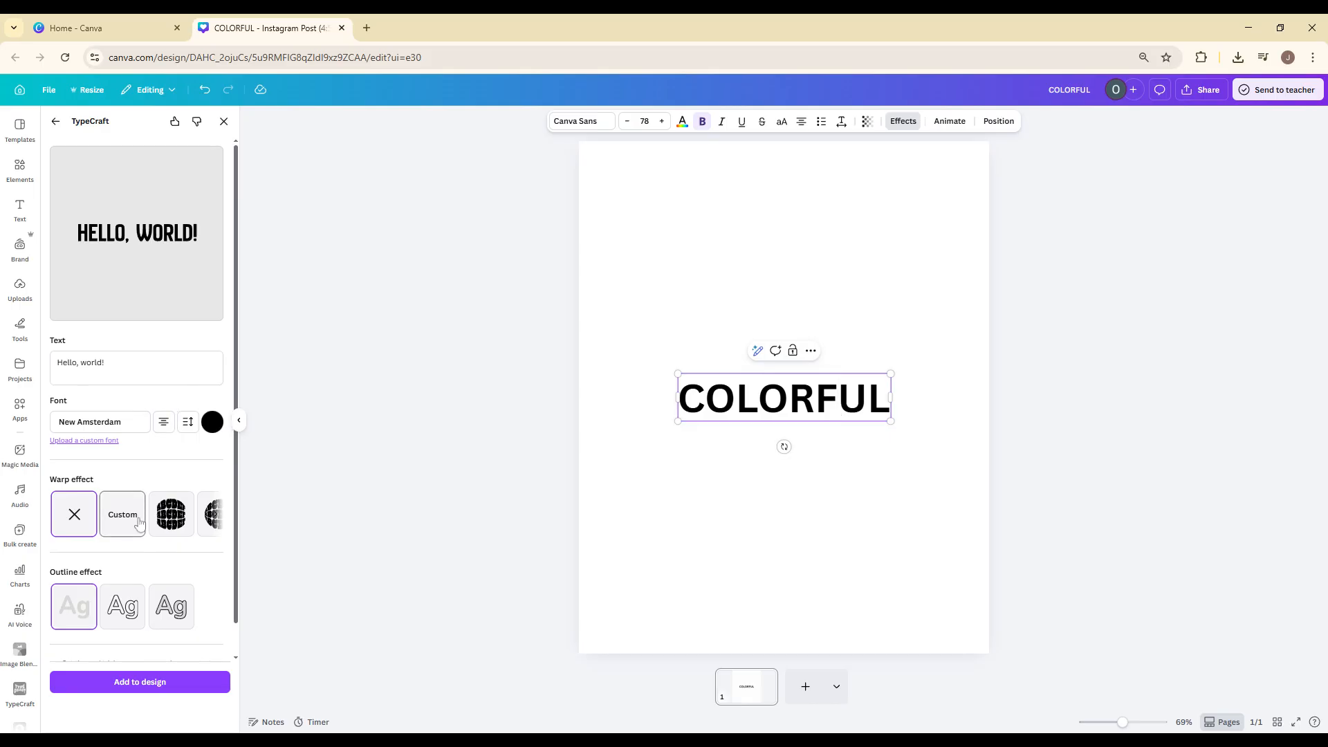
left_click(104, 362)
key("ctrl+a")
type("c")
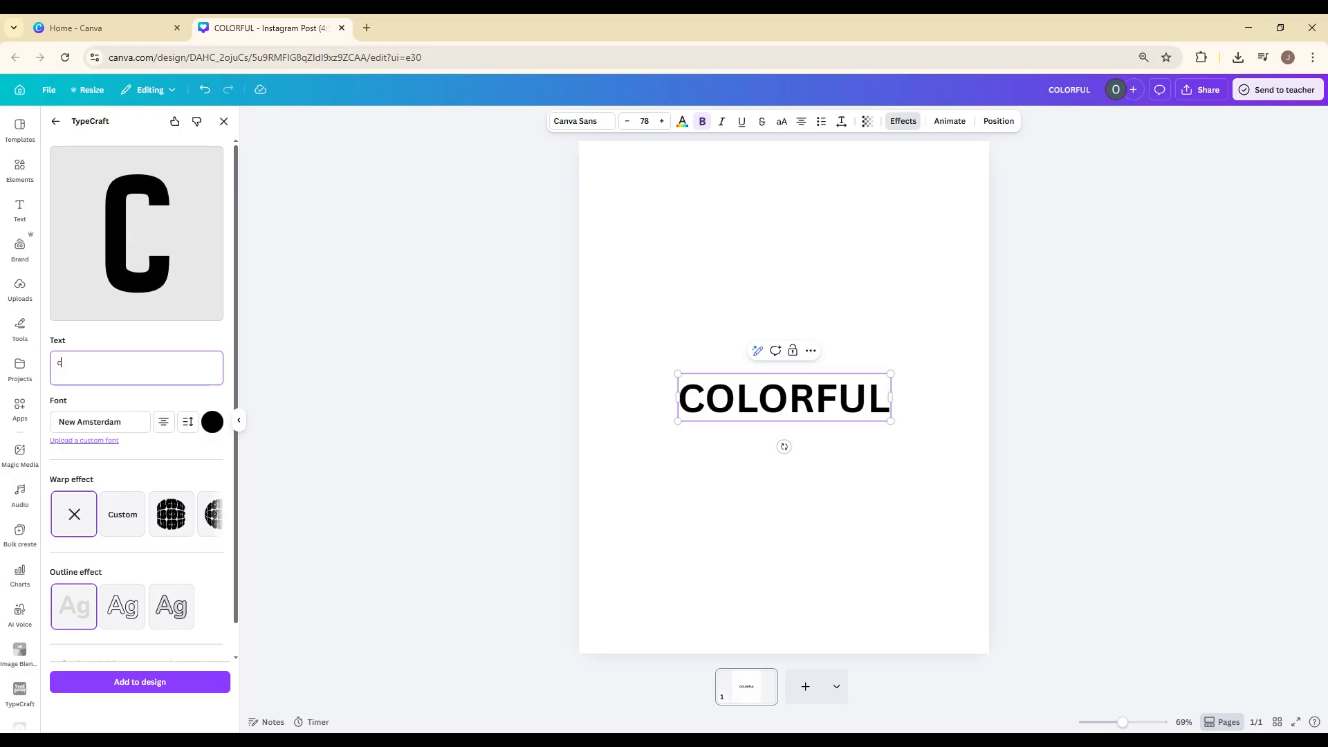
type("olorfuk")
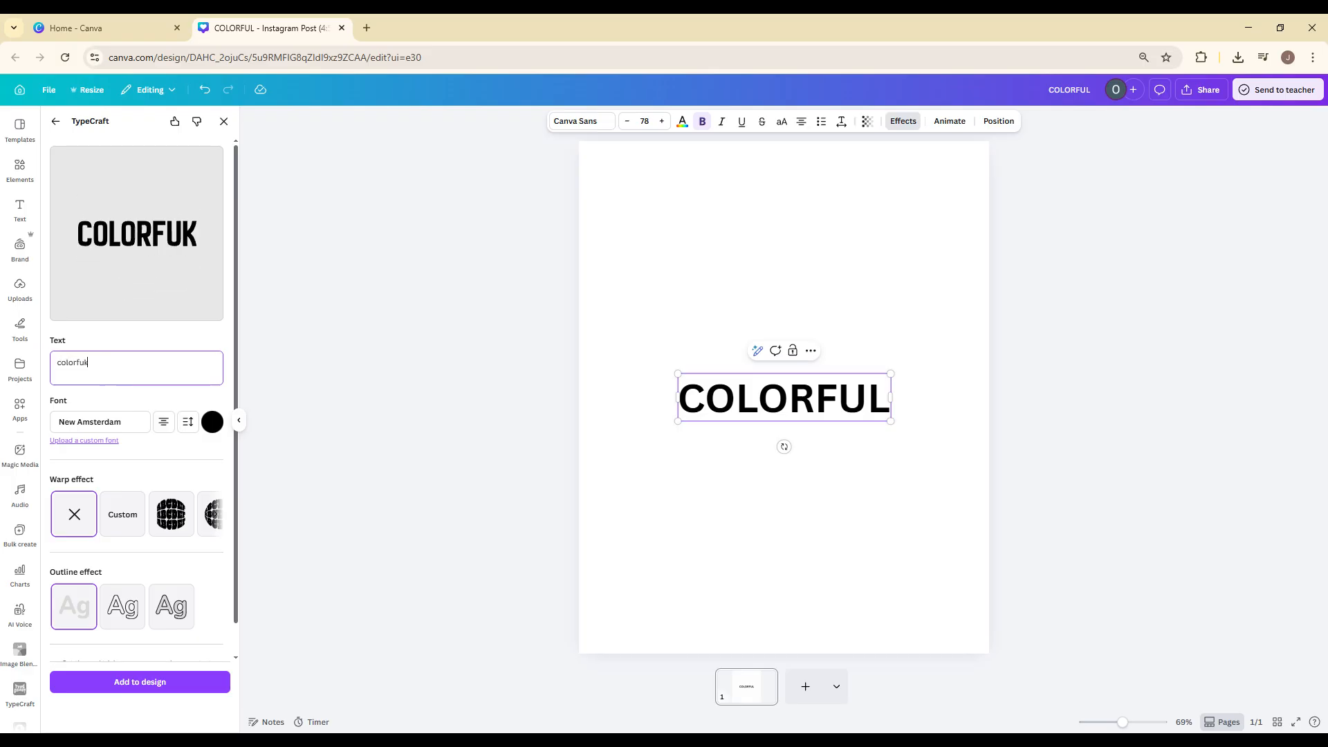
key("BackSpace")
type("l")
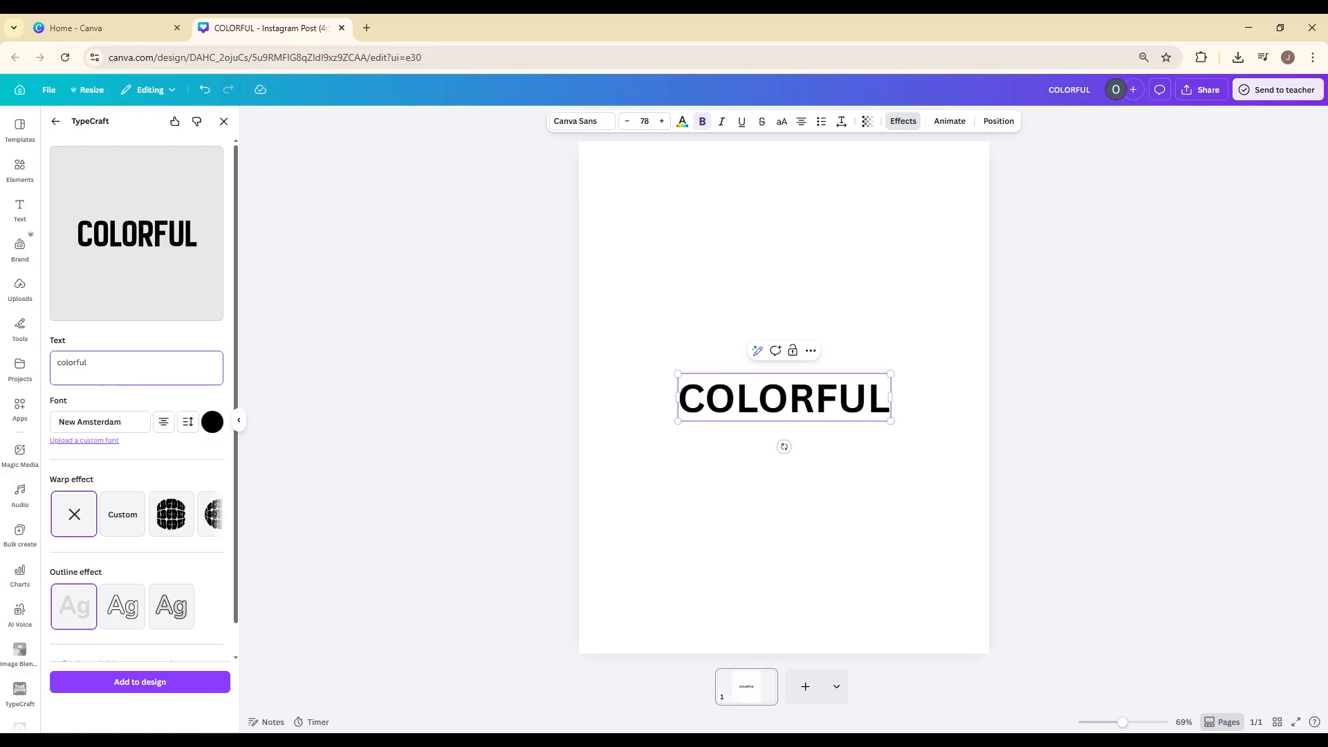
Try several warp effects on the TypeCraft text, choose the round globe-shaped warp and add the result to the design.
left_click(173, 527)
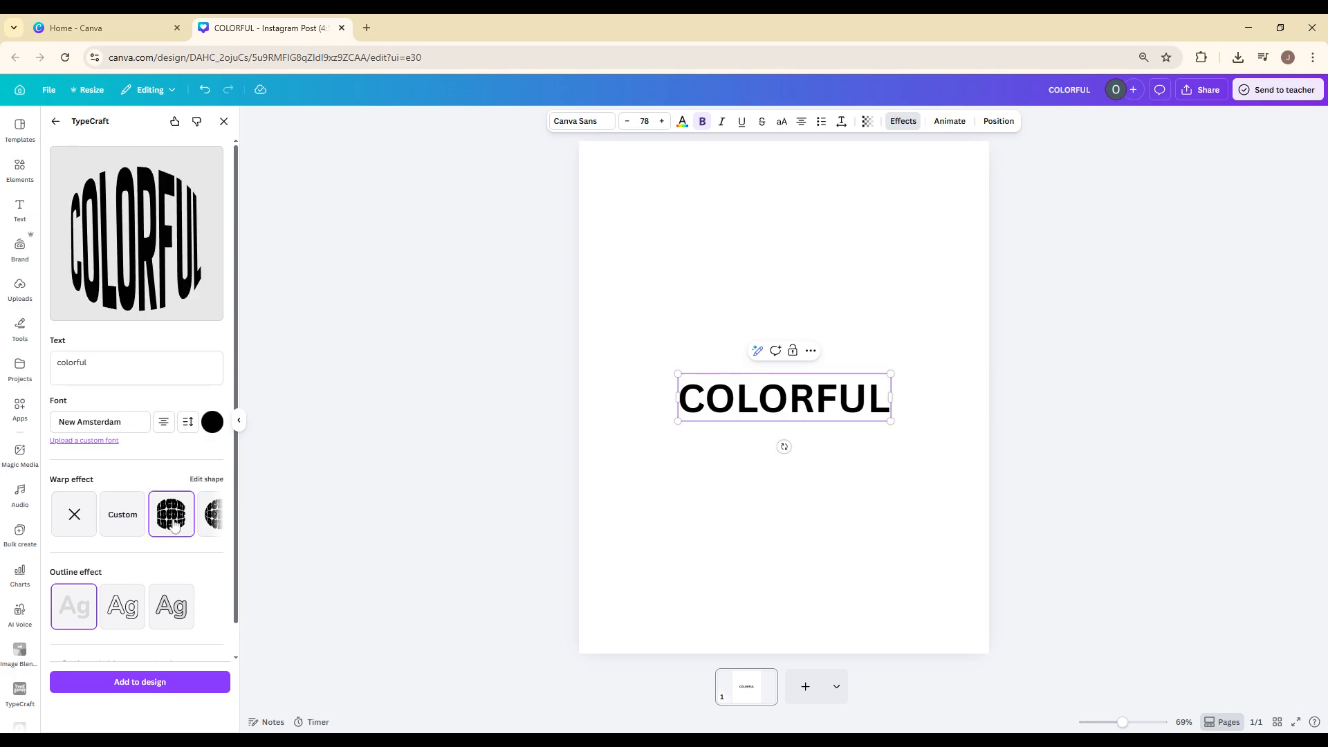
left_click(218, 529)
left_click(164, 513)
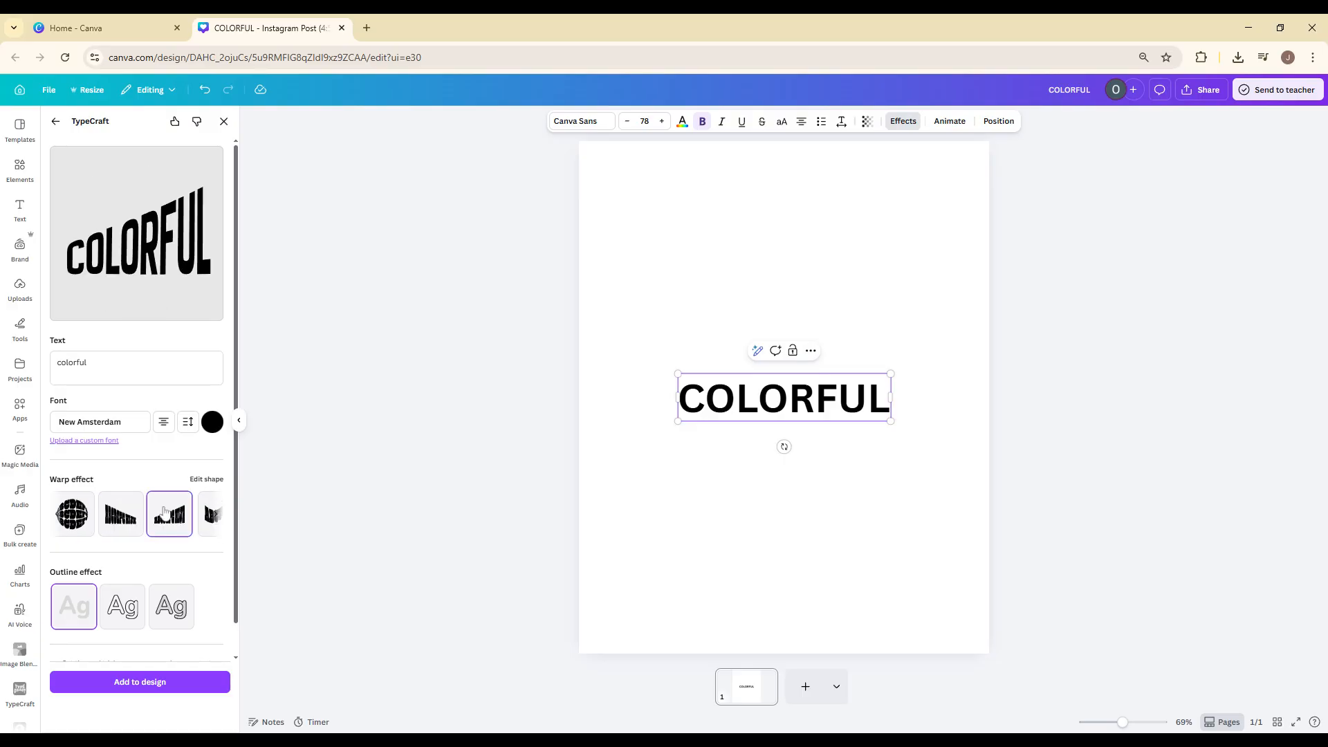
left_click(74, 515)
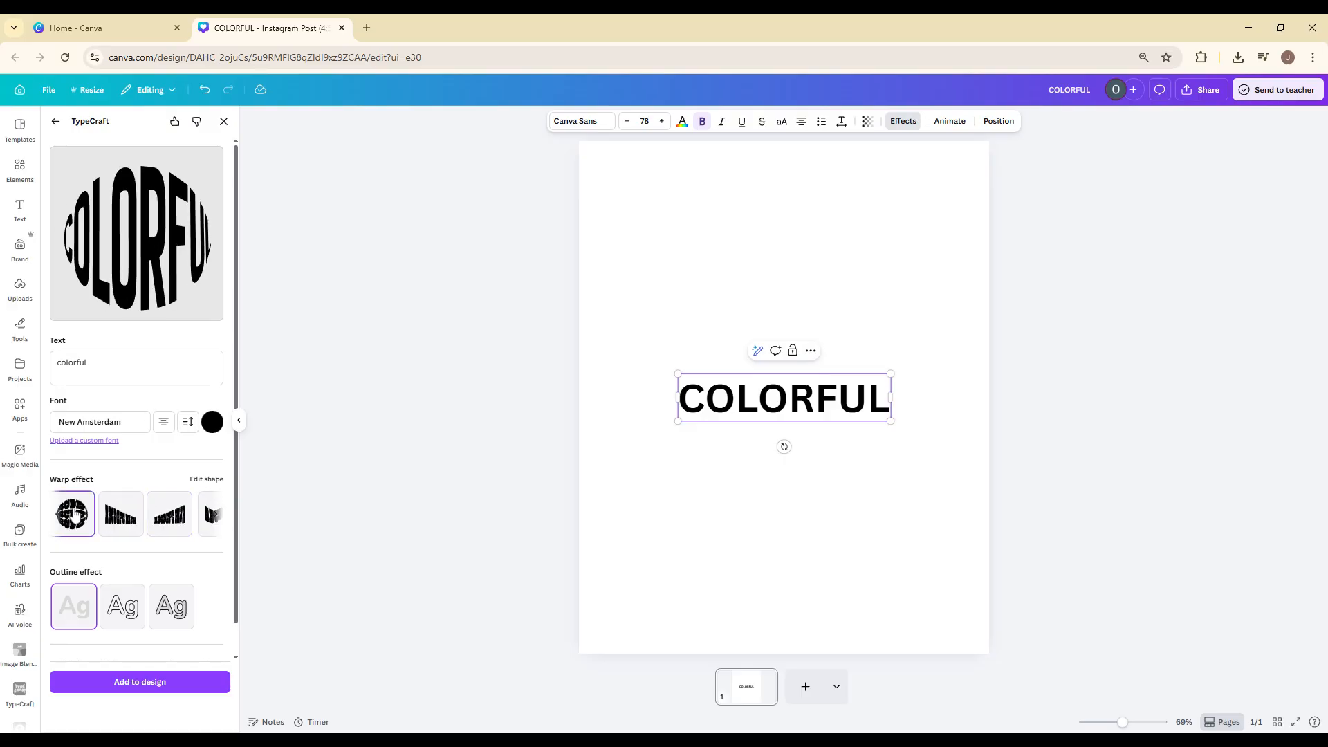
left_click(144, 681)
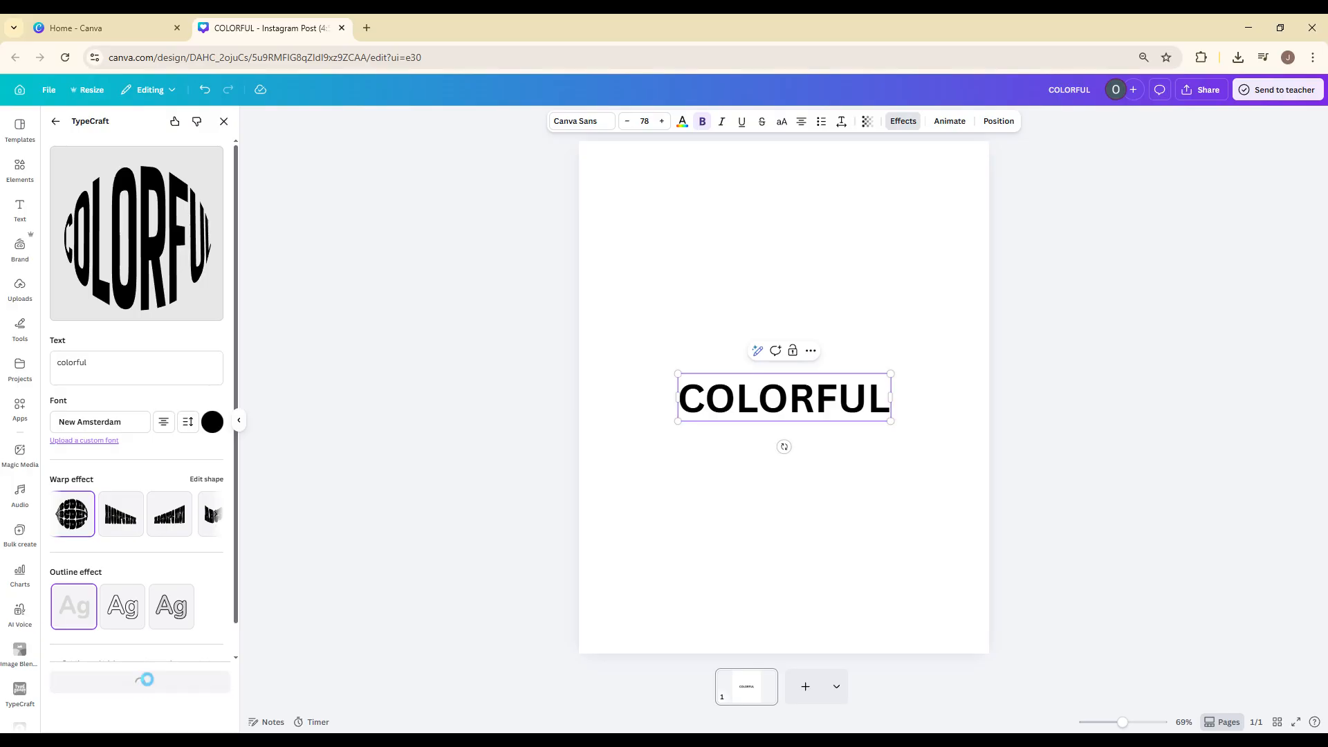
Delete the plain COLORFUL heading behind the warped text and open the warped text for editing in TypeCraft.
left_click(690, 407)
key("Delete")
left_click(768, 399)
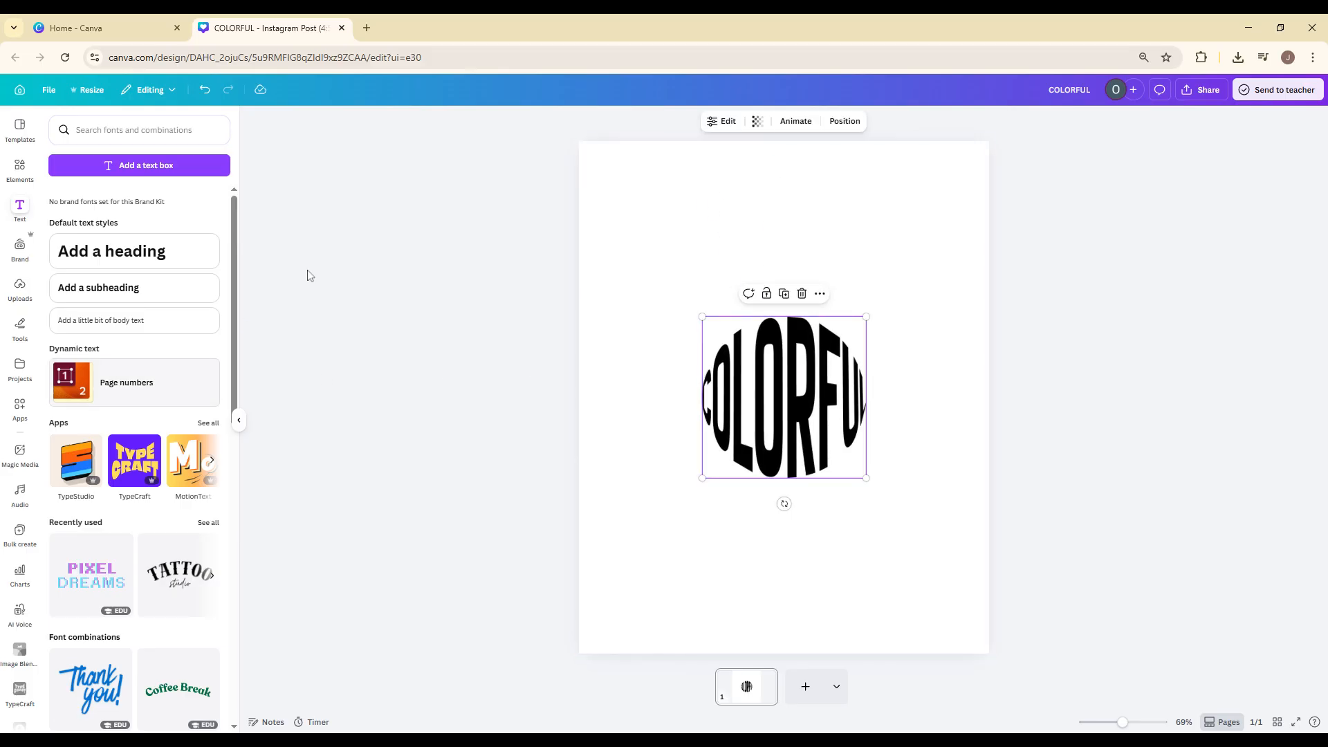
right_click(792, 405)
left_click(1141, 268)
left_click(815, 349)
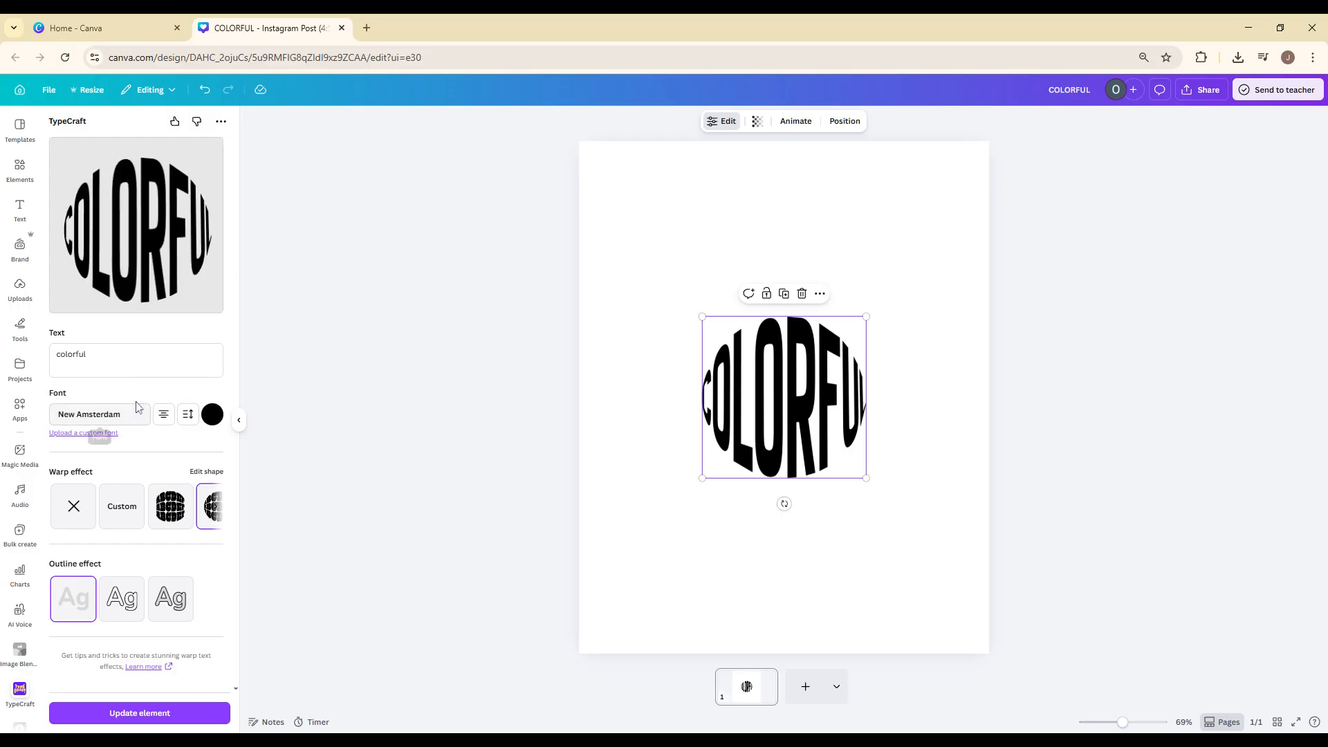
left_click(212, 414)
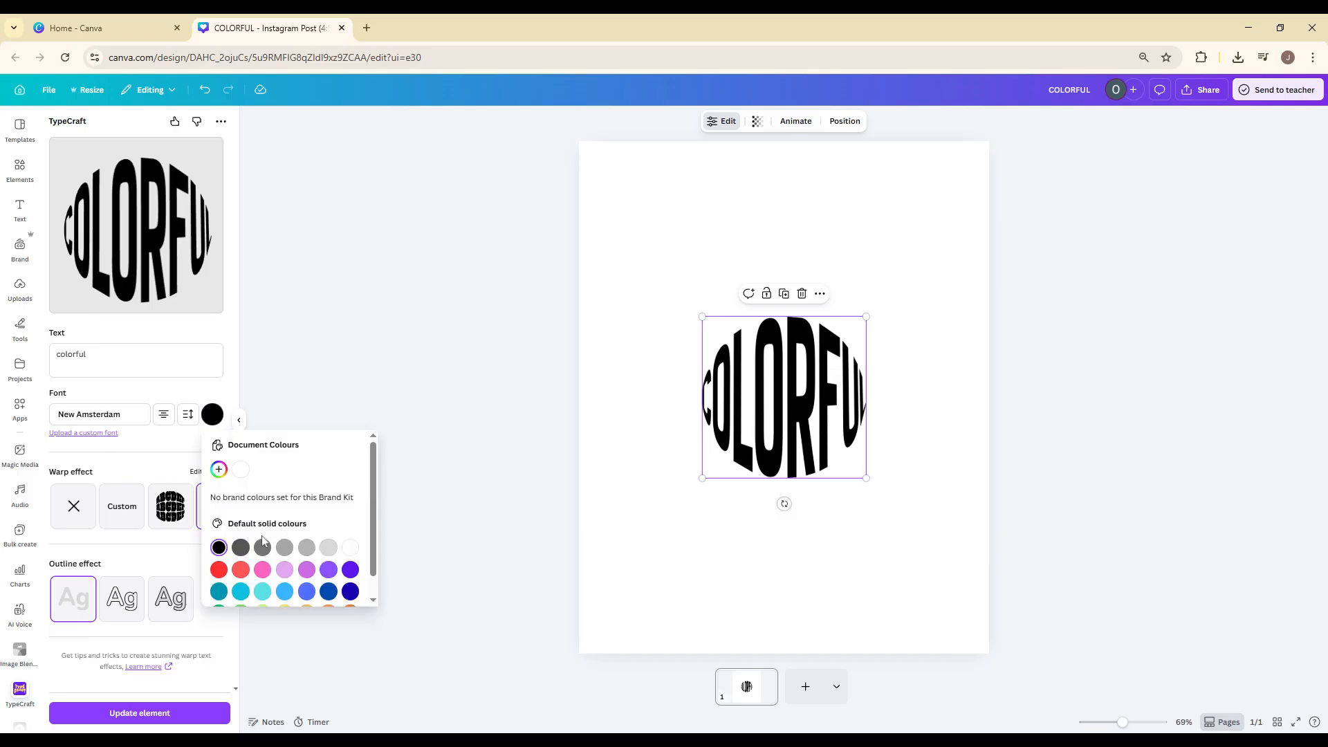
left_click(240, 569)
left_click(373, 399)
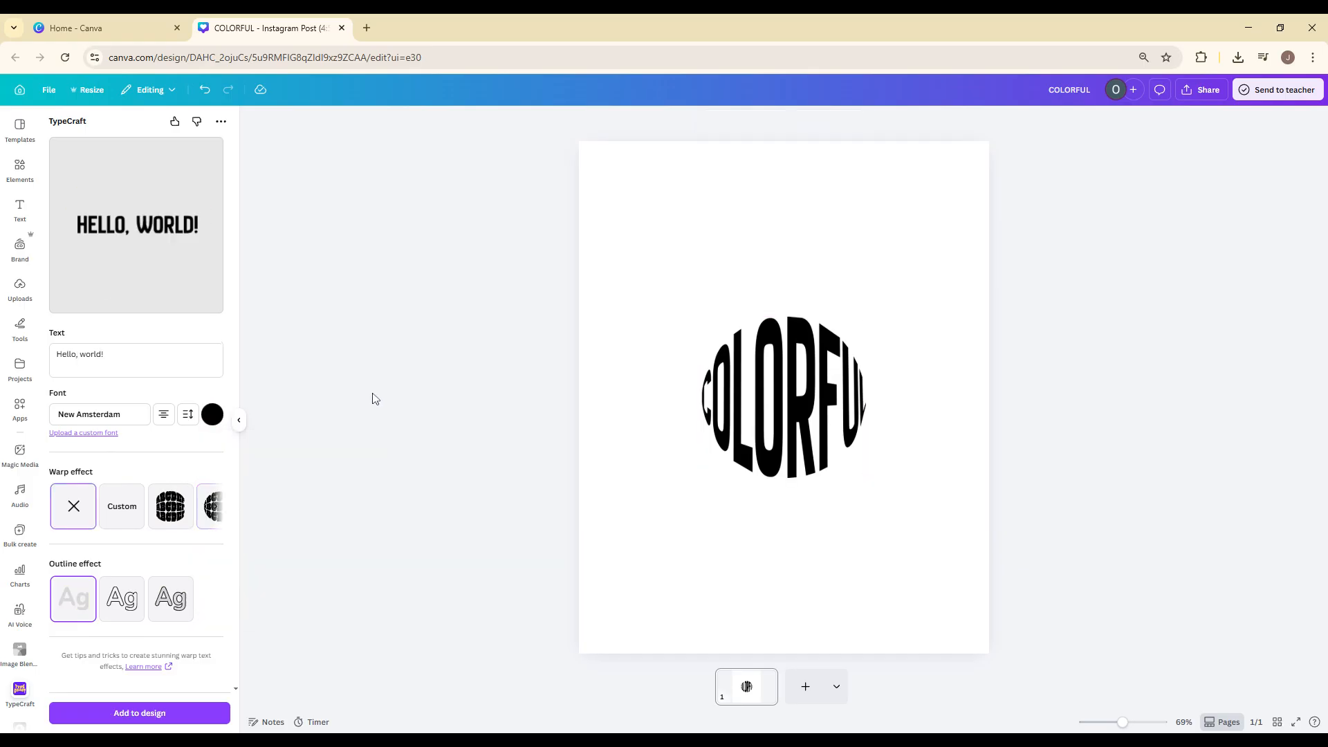
left_click(212, 415)
left_click(218, 569)
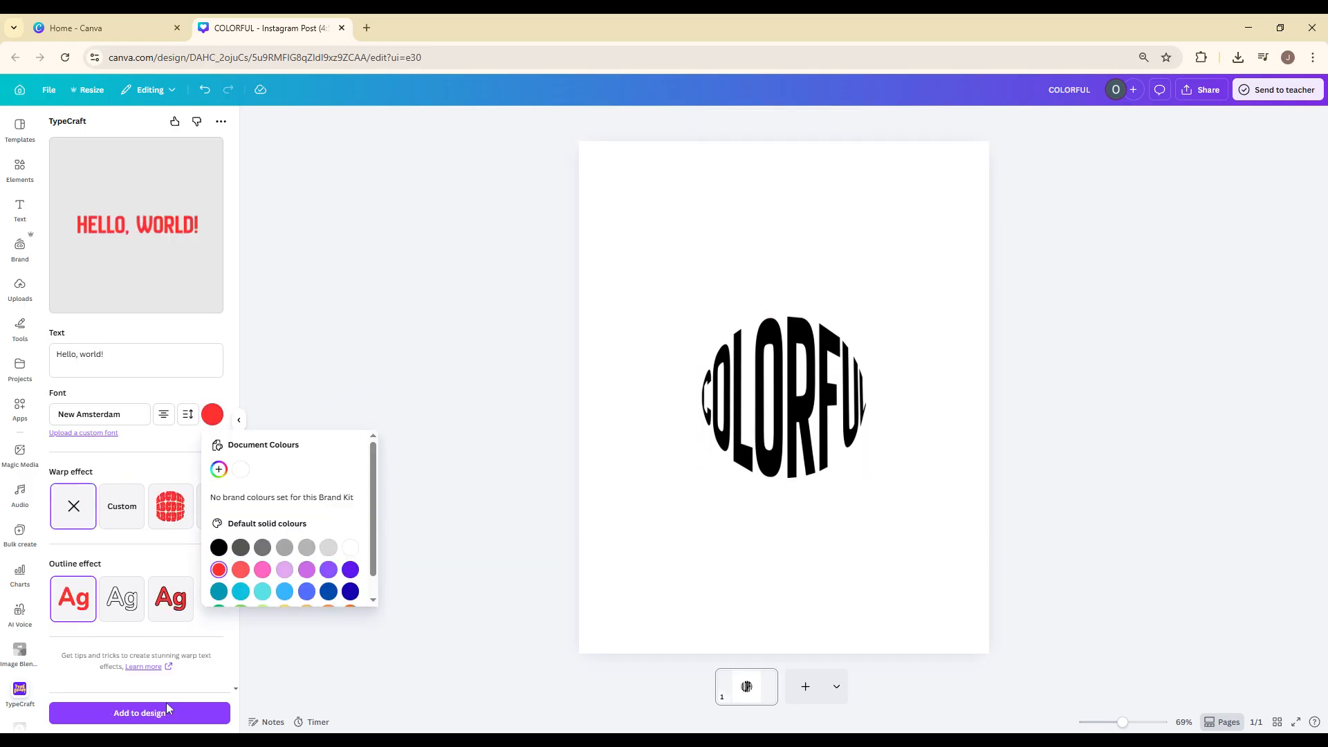
Select the warped text, set its colour to the default red and update the element on the page.
left_click(761, 414)
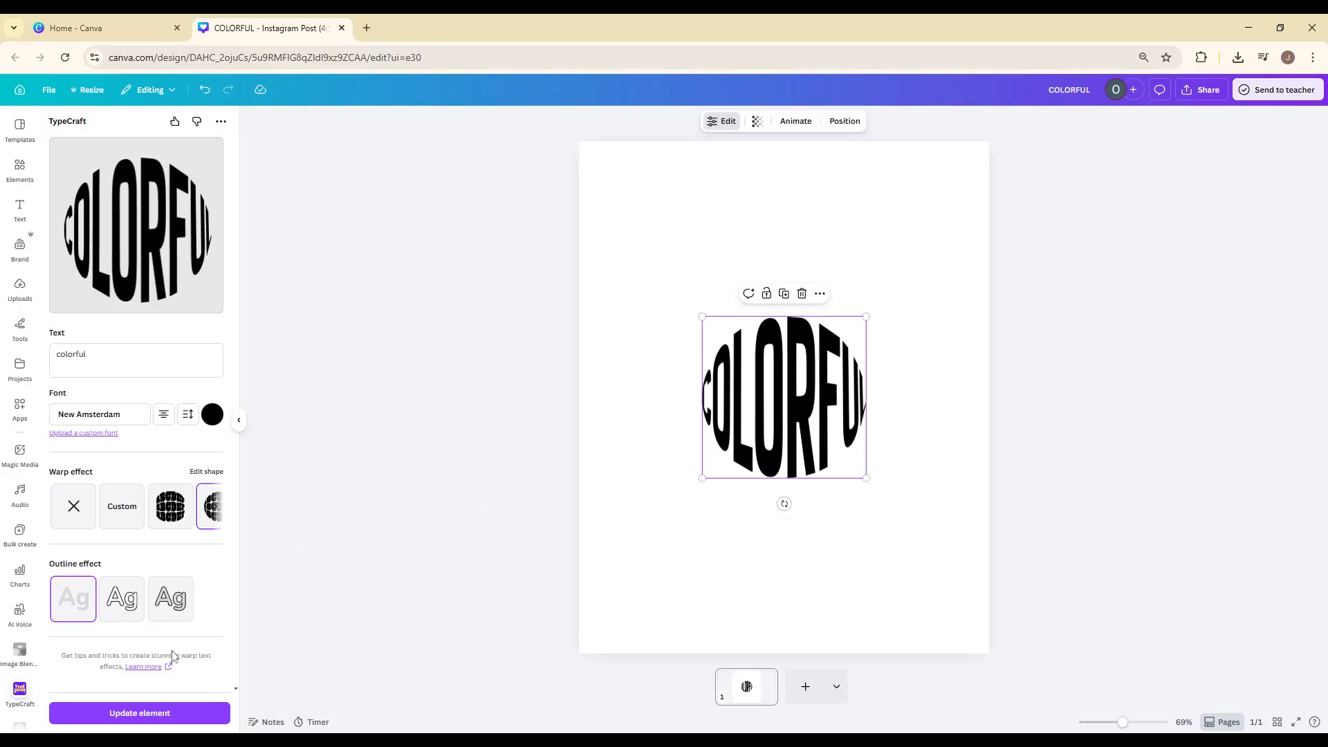
left_click(212, 415)
left_click(219, 569)
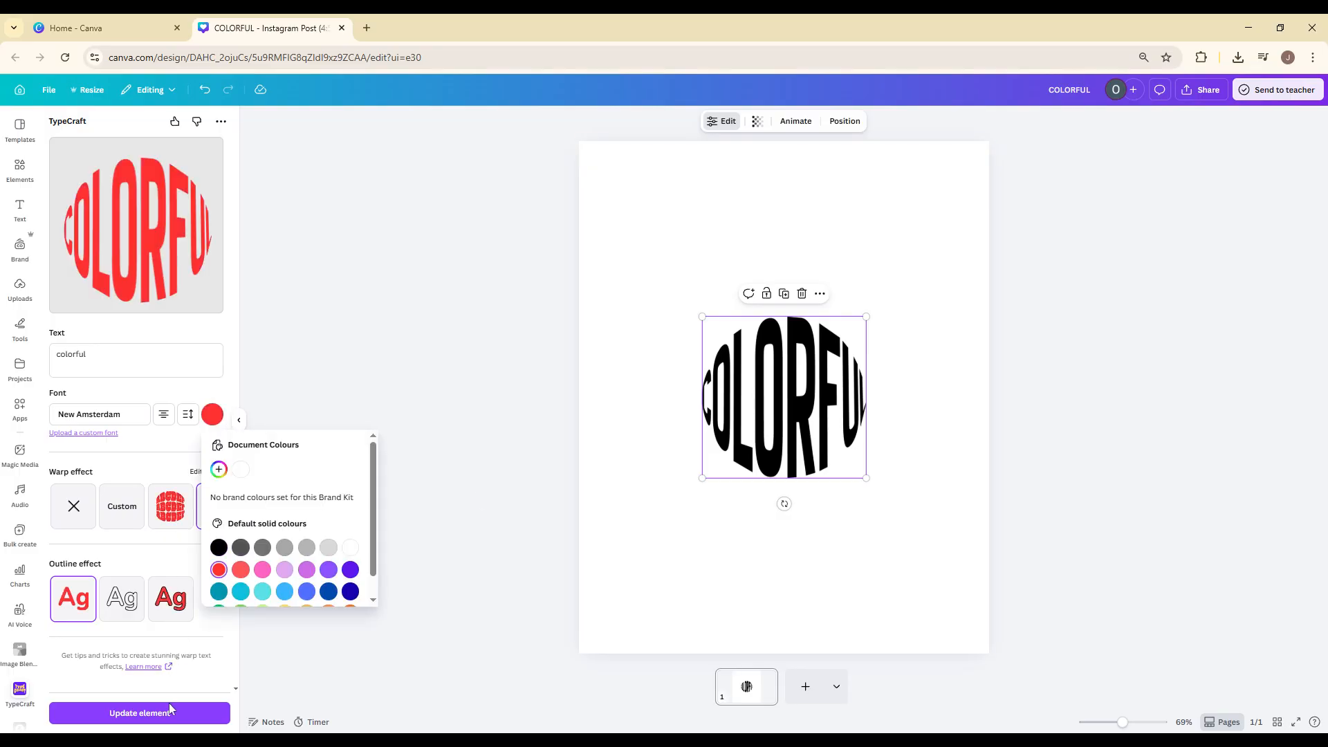
left_click(170, 712)
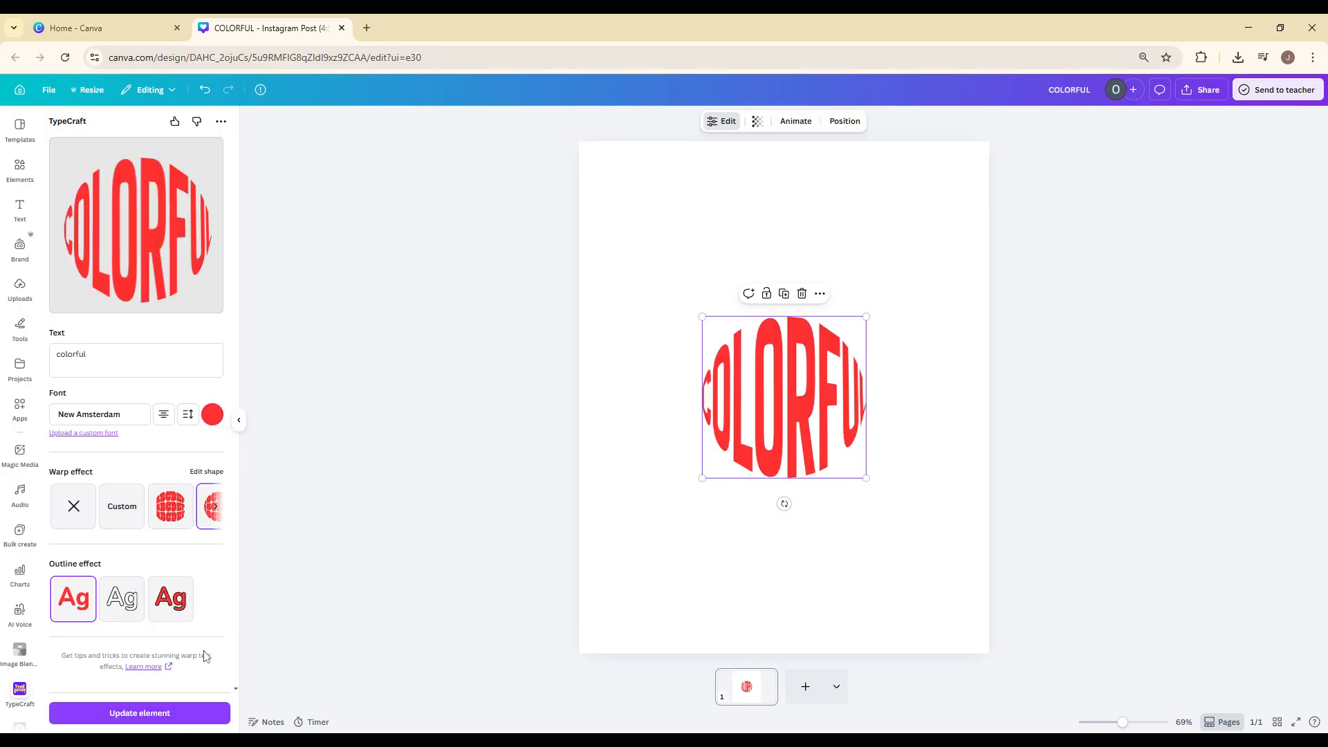
Enlarge the red warped text from opposite corners to about two thirds of the page width and shift it slightly right.
left_click_drag(866, 478, 934, 524)
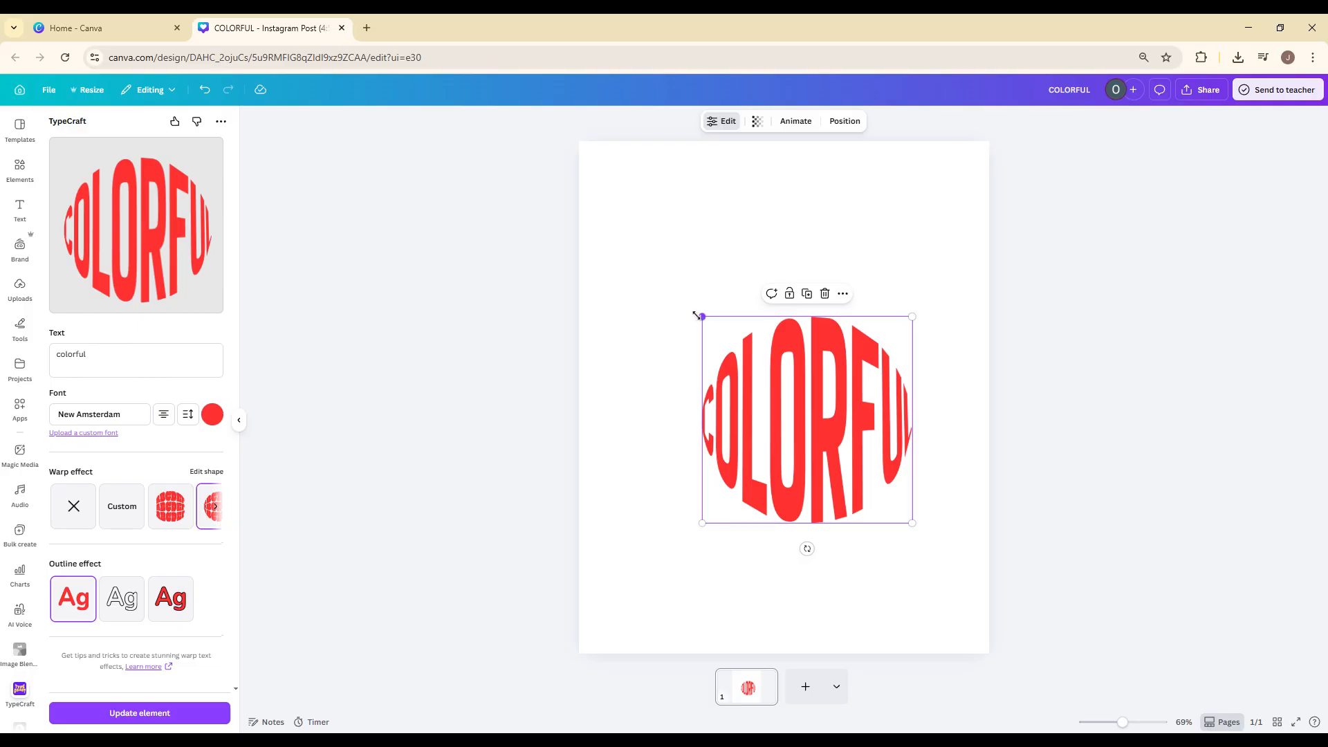
left_click_drag(697, 315, 624, 242)
left_click_drag(829, 423, 852, 429)
left_click(659, 240)
left_click(742, 387)
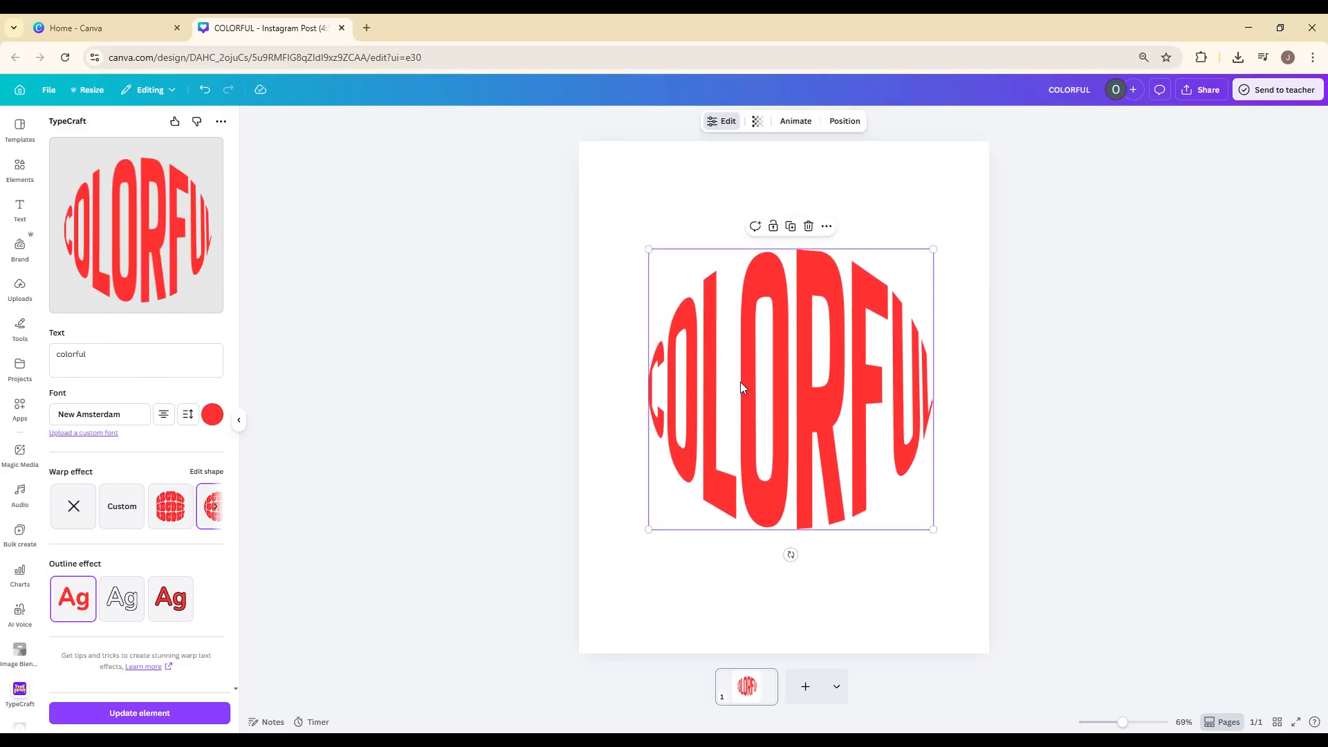
left_click(873, 562)
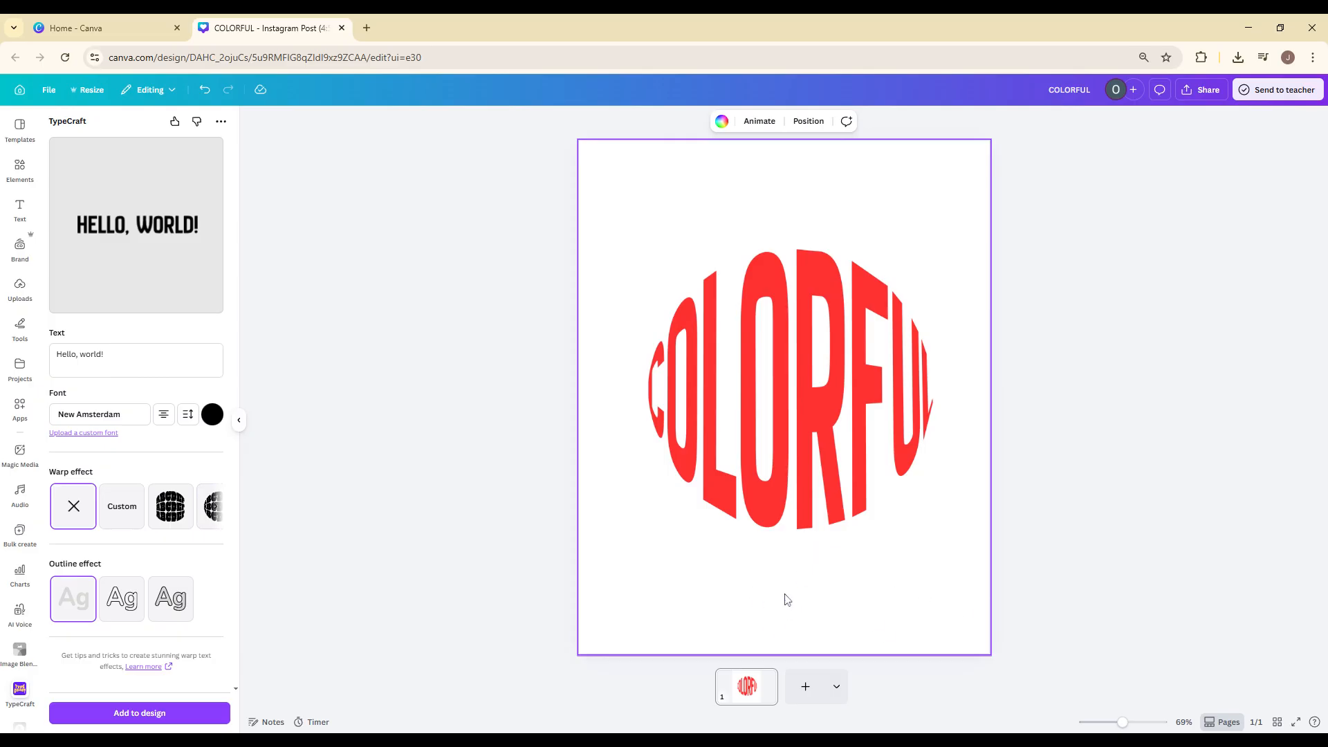
left_click(736, 459)
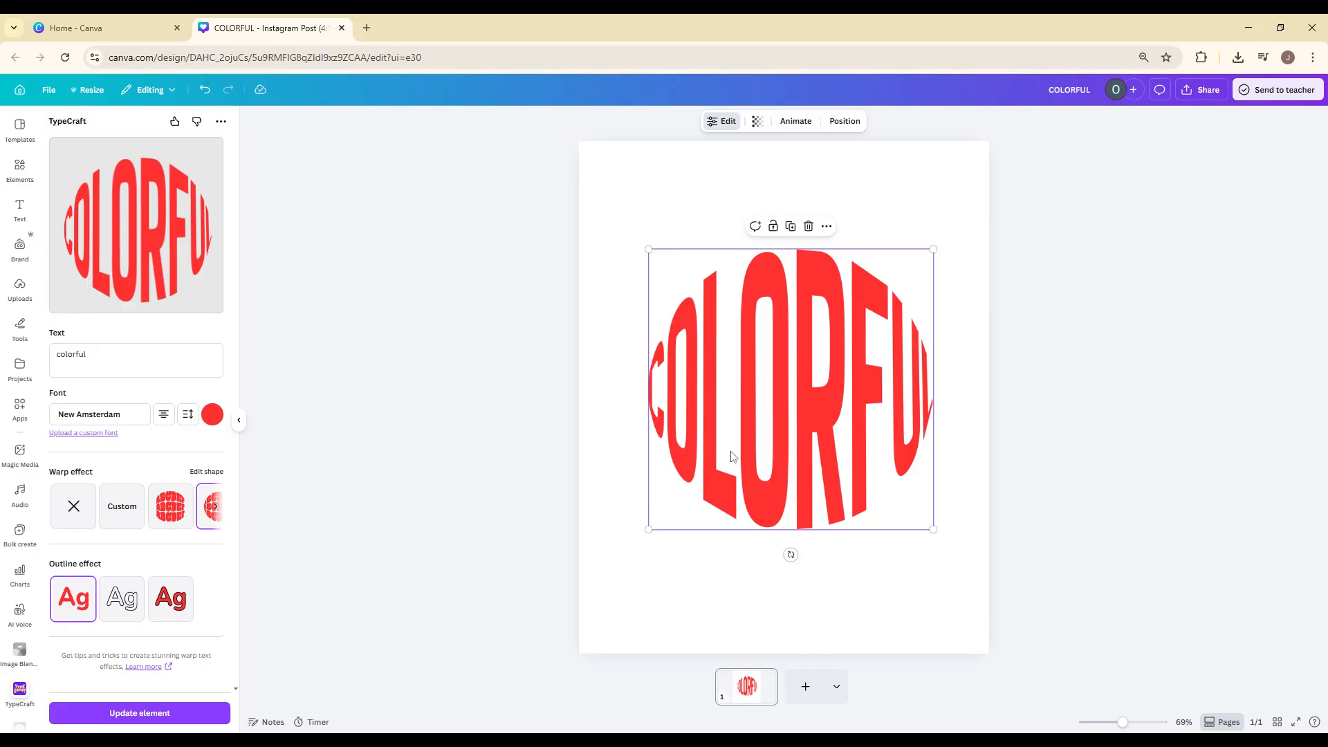
right_click(732, 456)
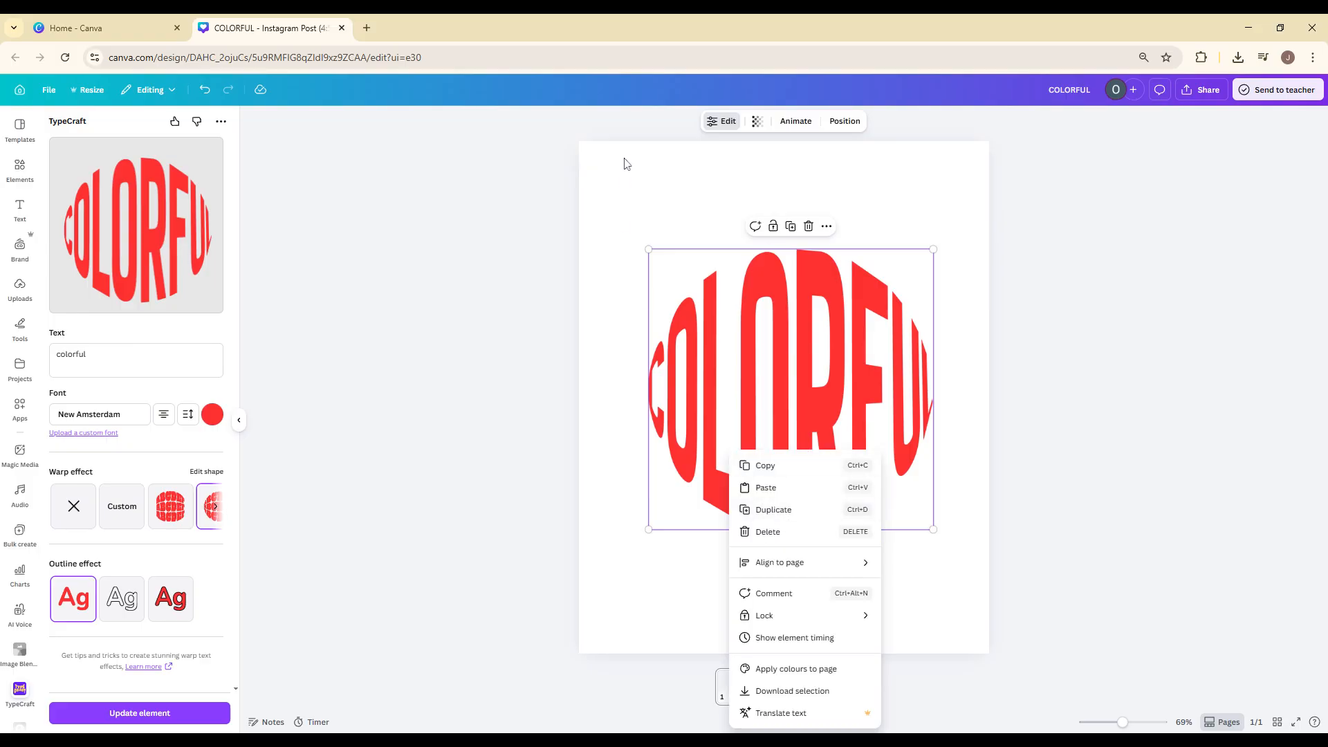
key("Escape")
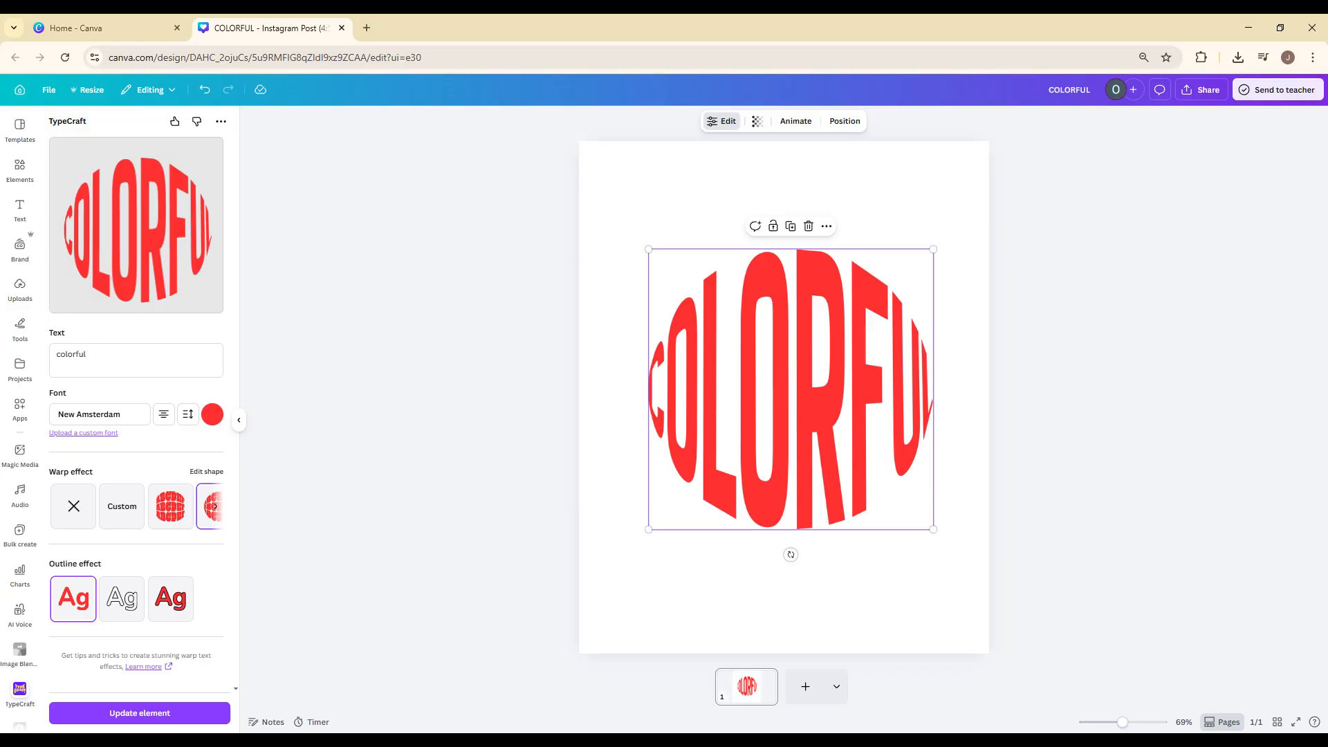
Examine the file types available for downloading the design, and close the download settings without exporting.
left_click(1202, 90)
left_click(1133, 310)
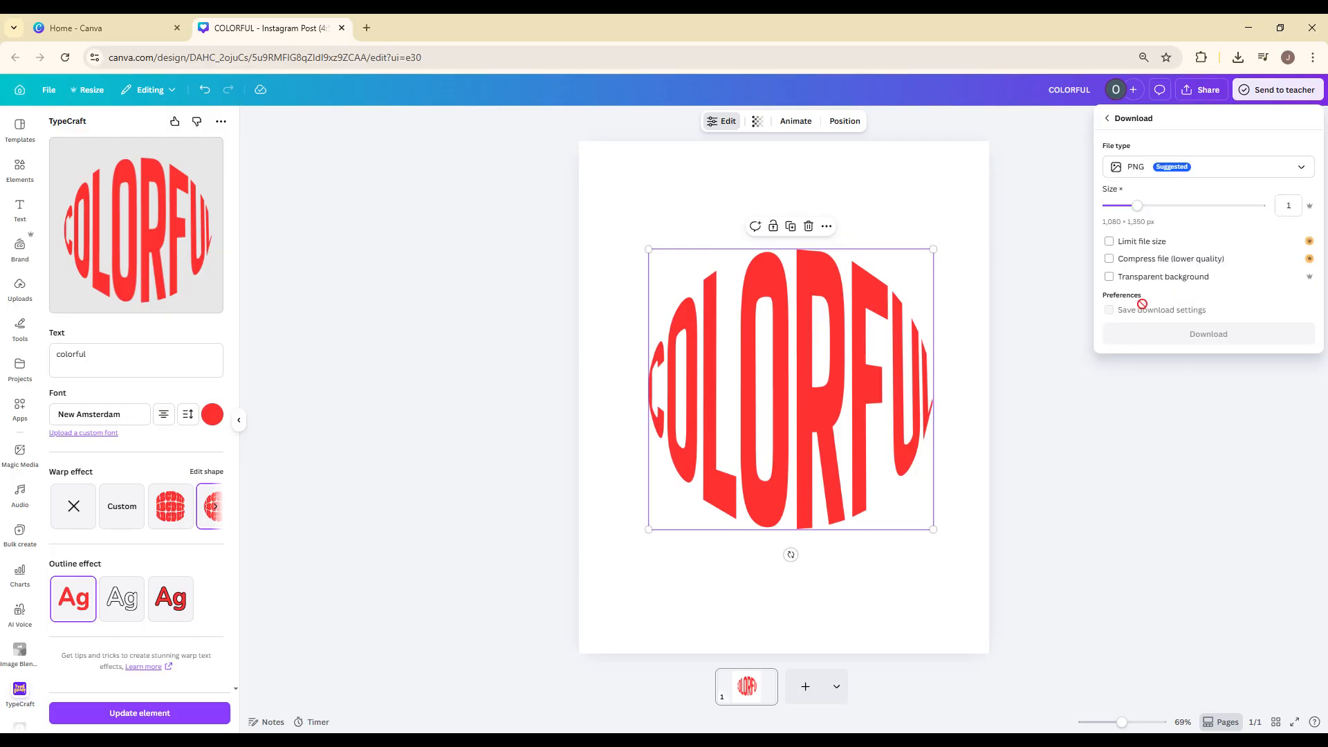
left_click(1138, 169)
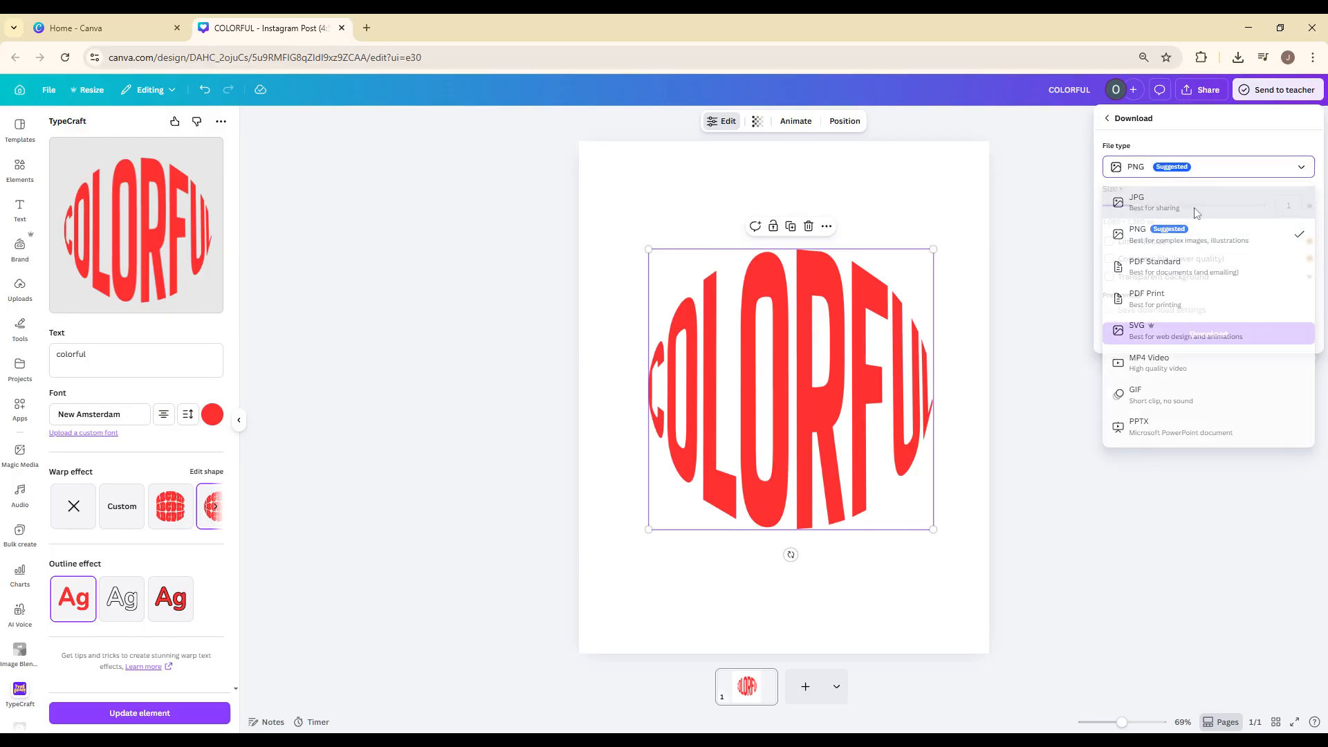
left_click(1158, 406)
left_click(1044, 448)
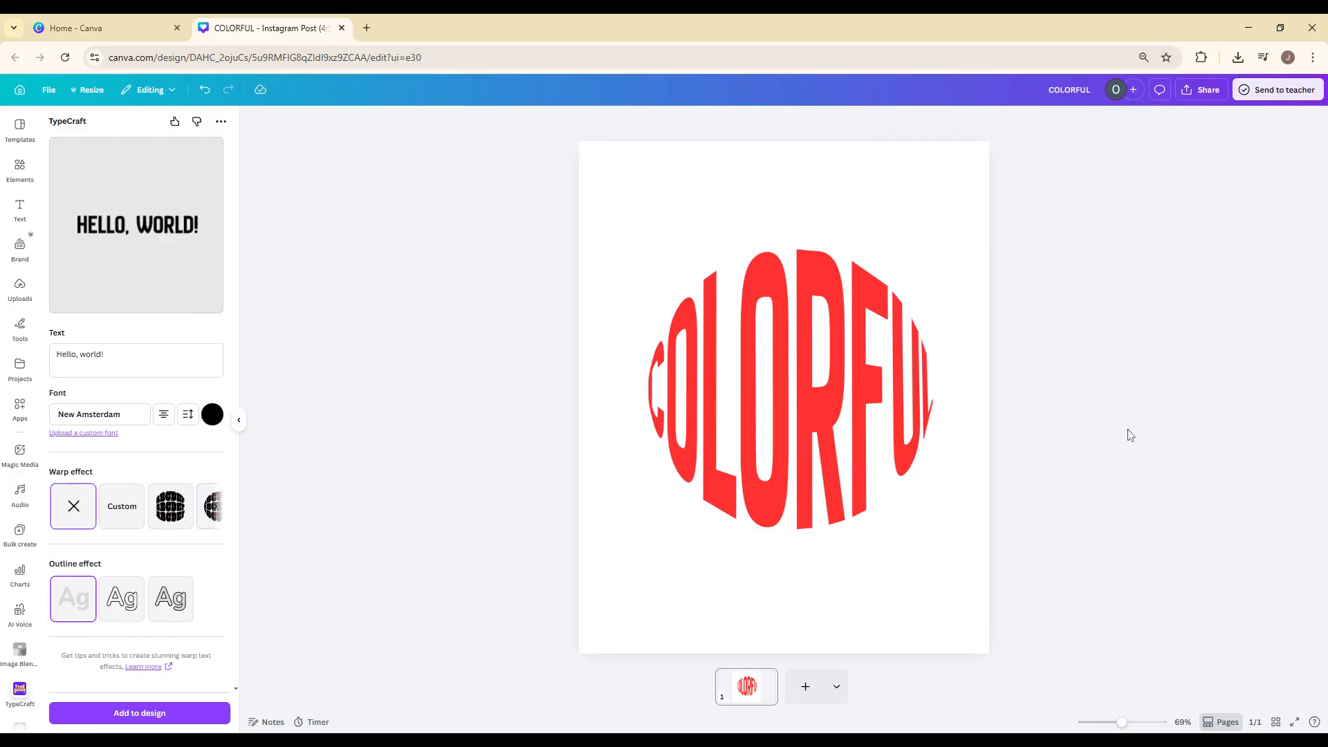